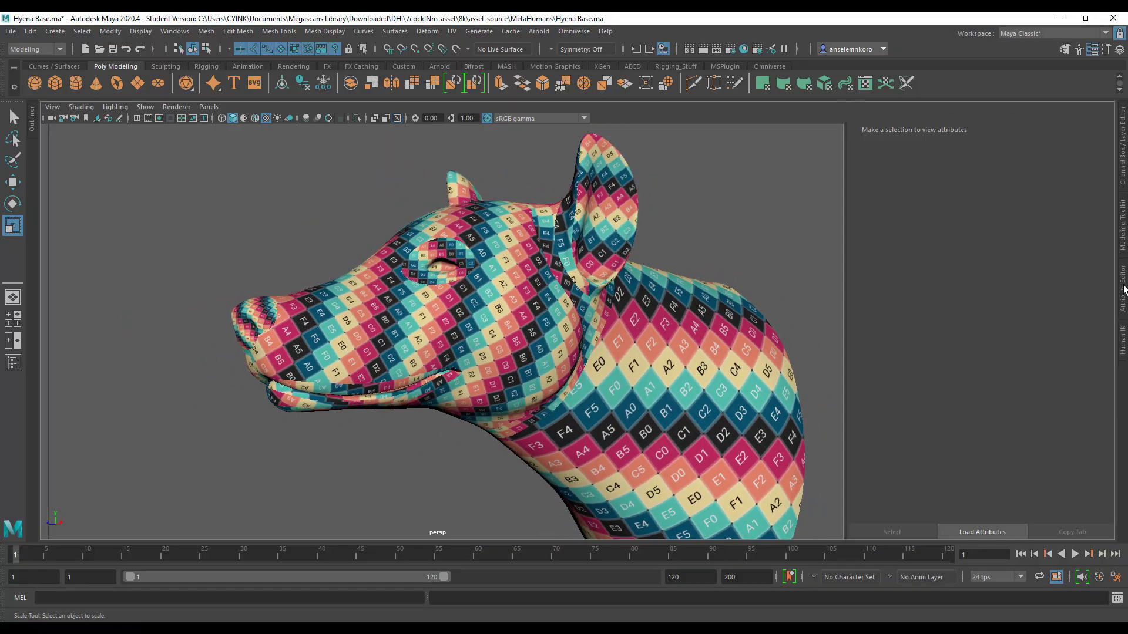
# Step: Orbit the perspective view around the checker-mapped hyena head
pyautogui.keyDown('alt'); pyautogui.moveTo(1123, 289); pyautogui.dragTo(910, 332); pyautogui.keyUp('alt')
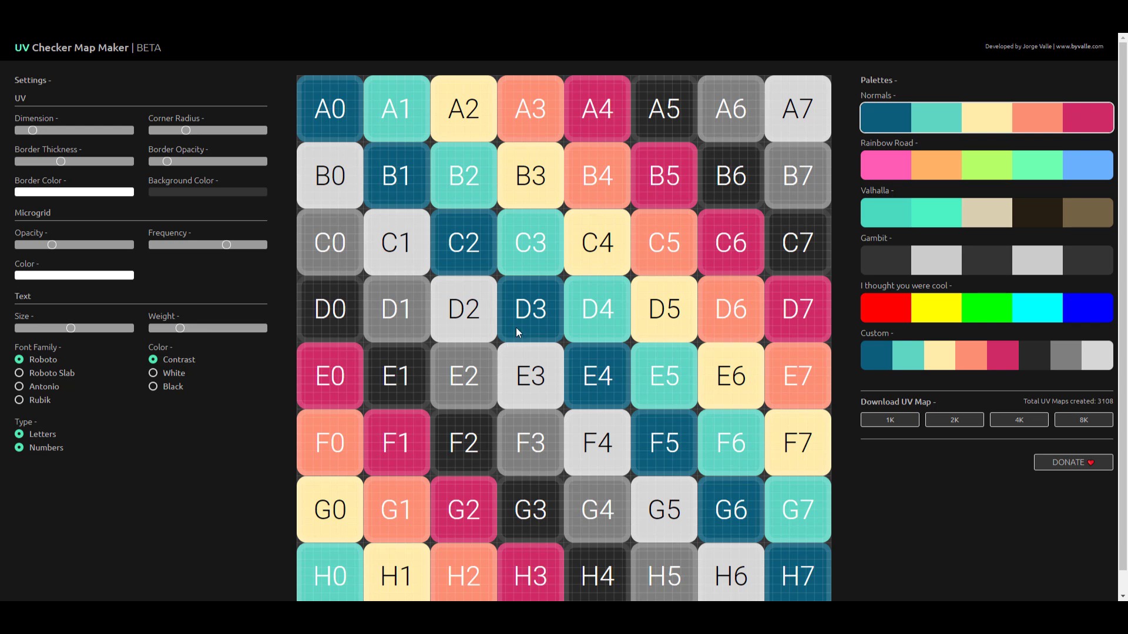
# Step: Preview the Rainbow Road, Valhalla, Custom and I thought you were cool palettes, settling on grey Gambit
pyautogui.click(891, 170)
pyautogui.click(908, 223)
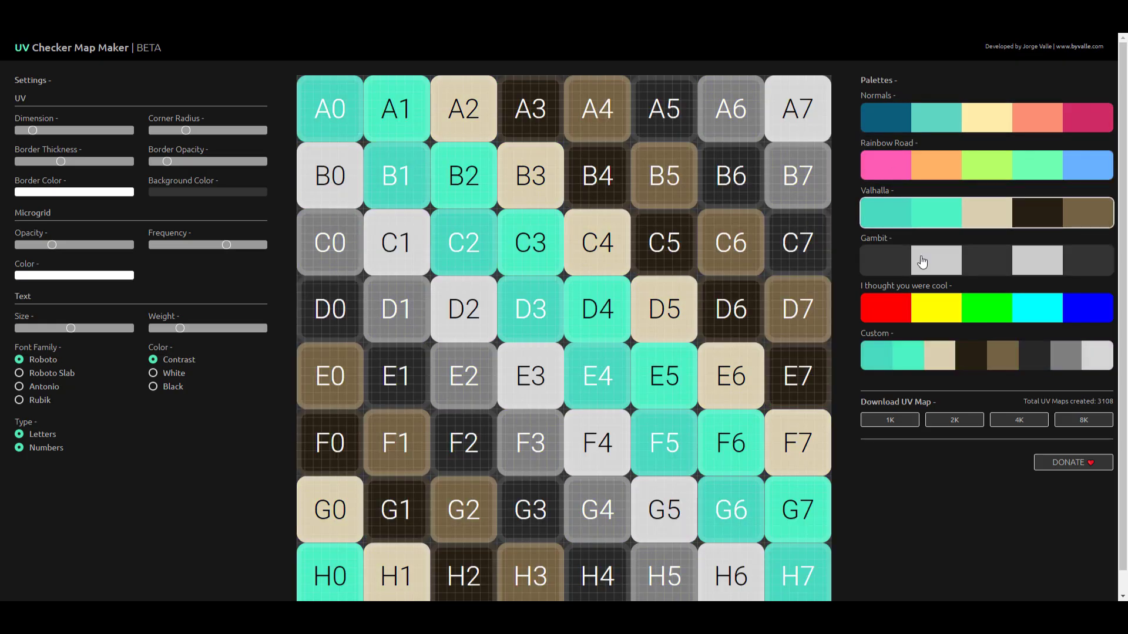
pyautogui.click(921, 258)
pyautogui.click(938, 355)
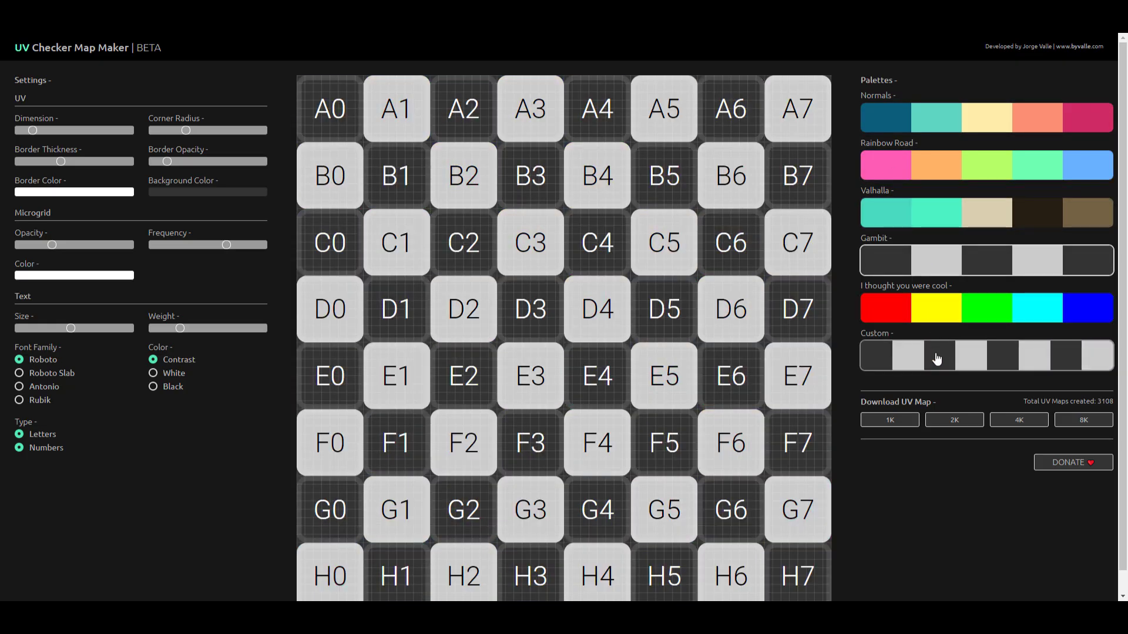
pyautogui.click(941, 315)
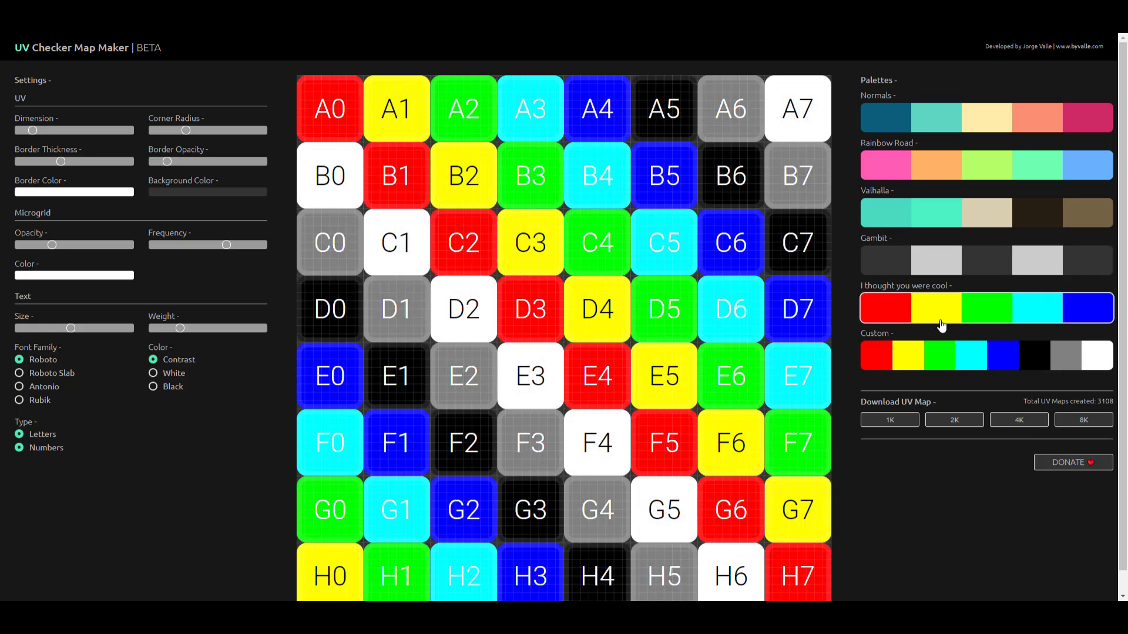
pyautogui.click(938, 358)
pyautogui.click(892, 367)
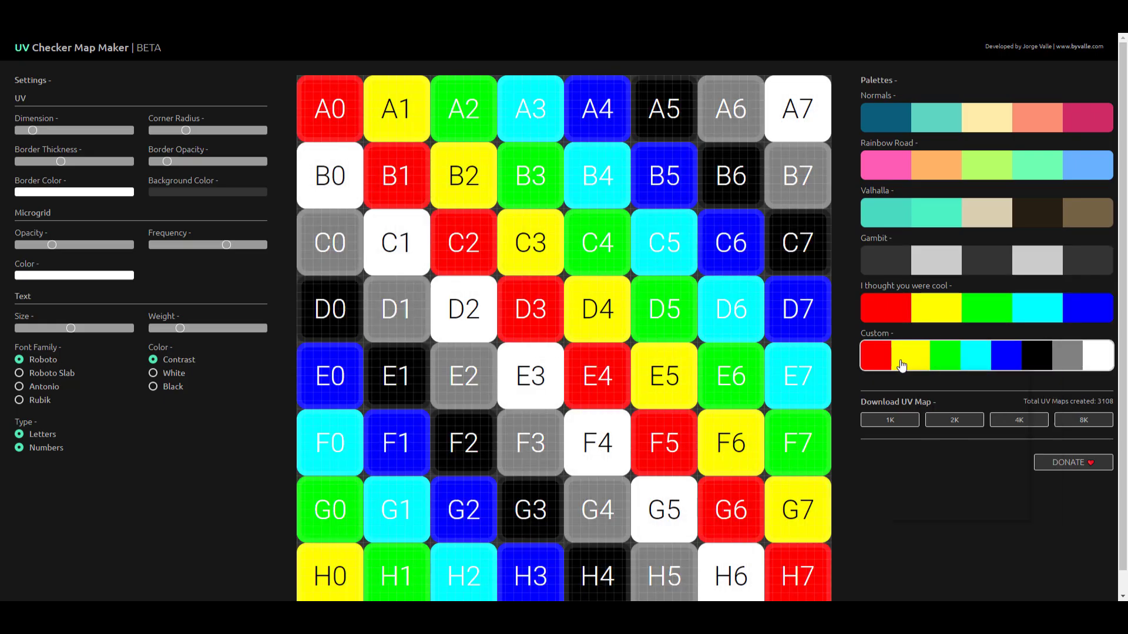
pyautogui.click(905, 355)
pyautogui.click(891, 264)
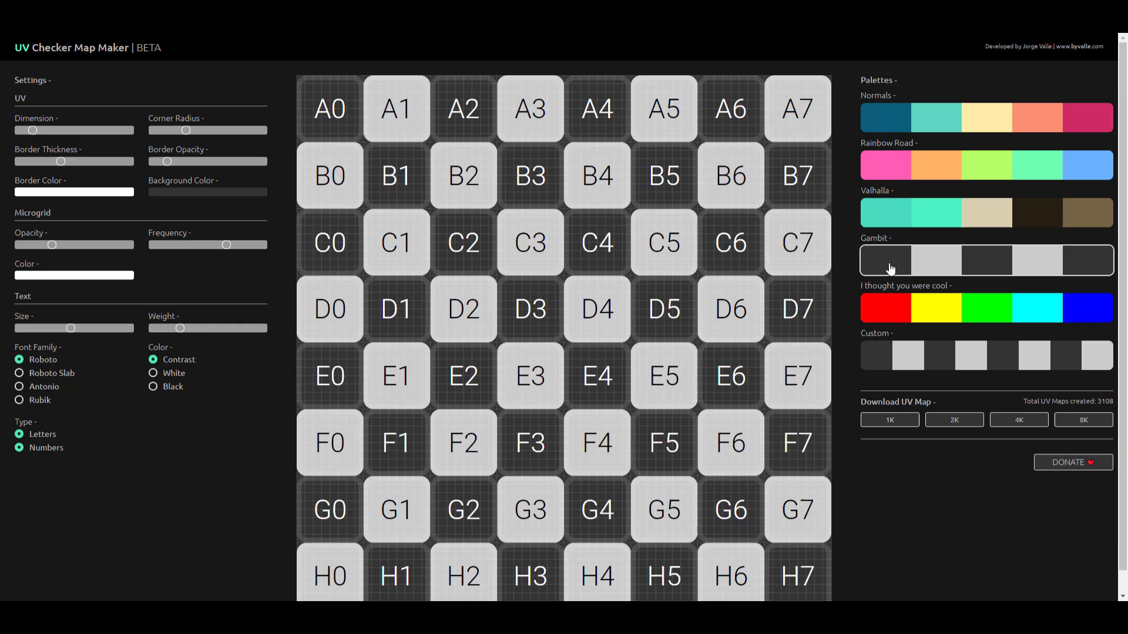
# Step: Set the first Custom swatch to bright red
pyautogui.click(875, 366)
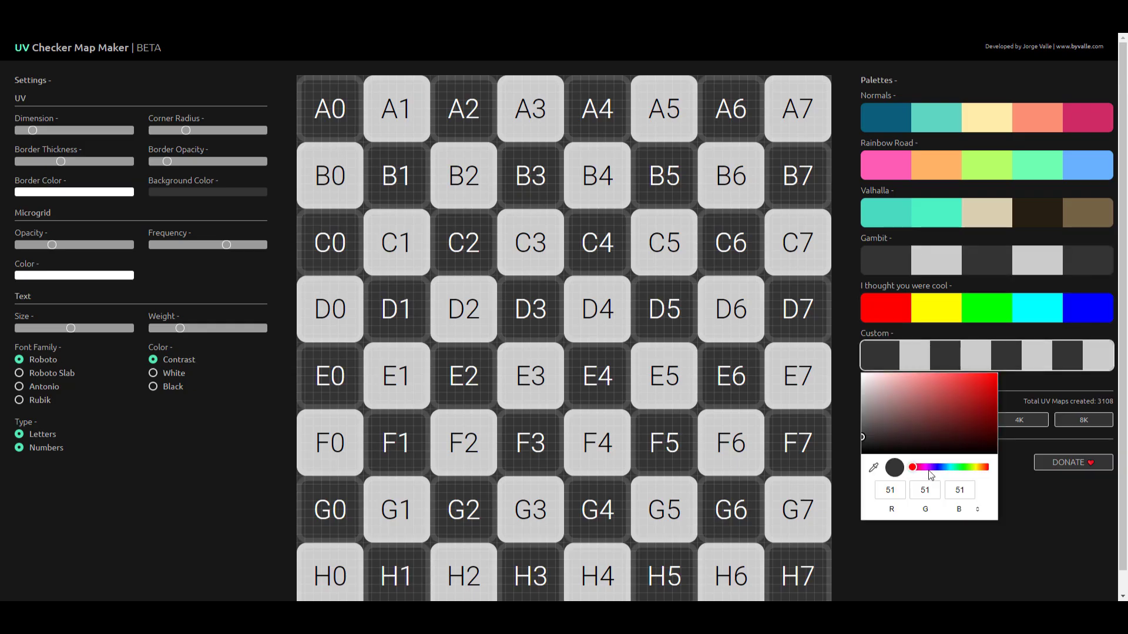
pyautogui.click(995, 377)
pyautogui.click(1001, 360)
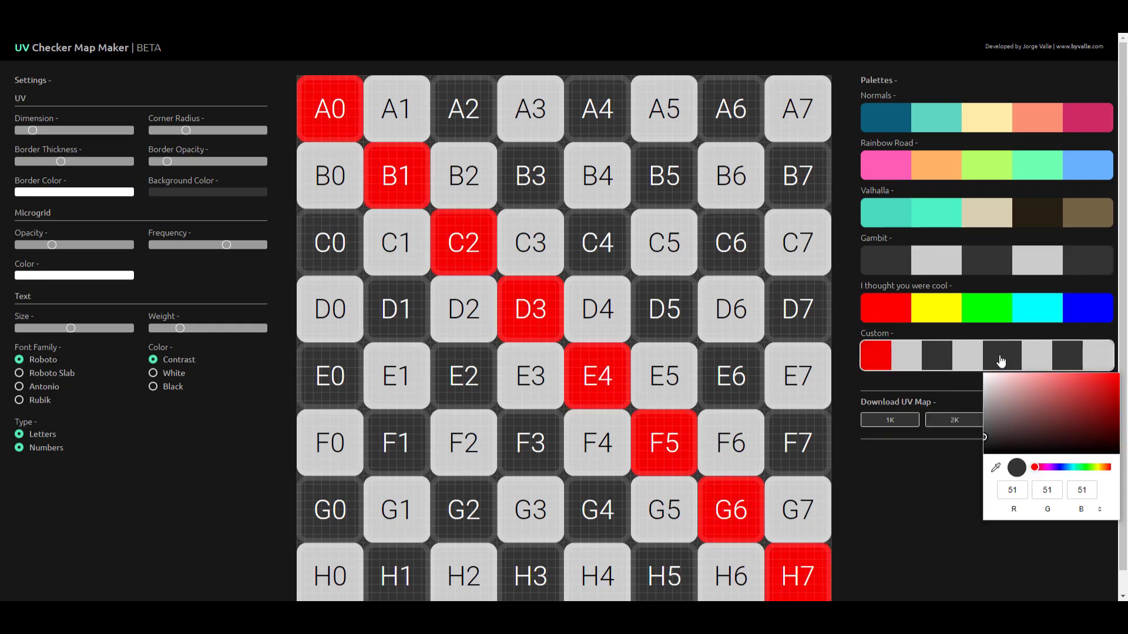
# Step: Set the fifth Custom swatch to a slightly toned-down green
pyautogui.moveTo(1054, 467); pyautogui.dragTo(1079, 467)
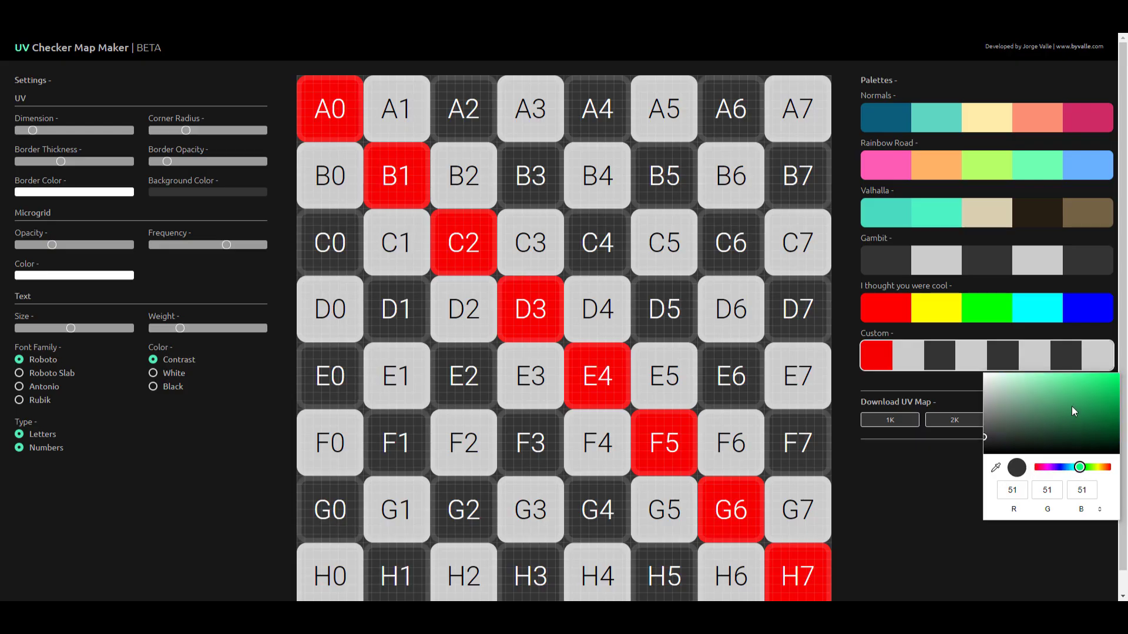
pyautogui.click(1114, 375)
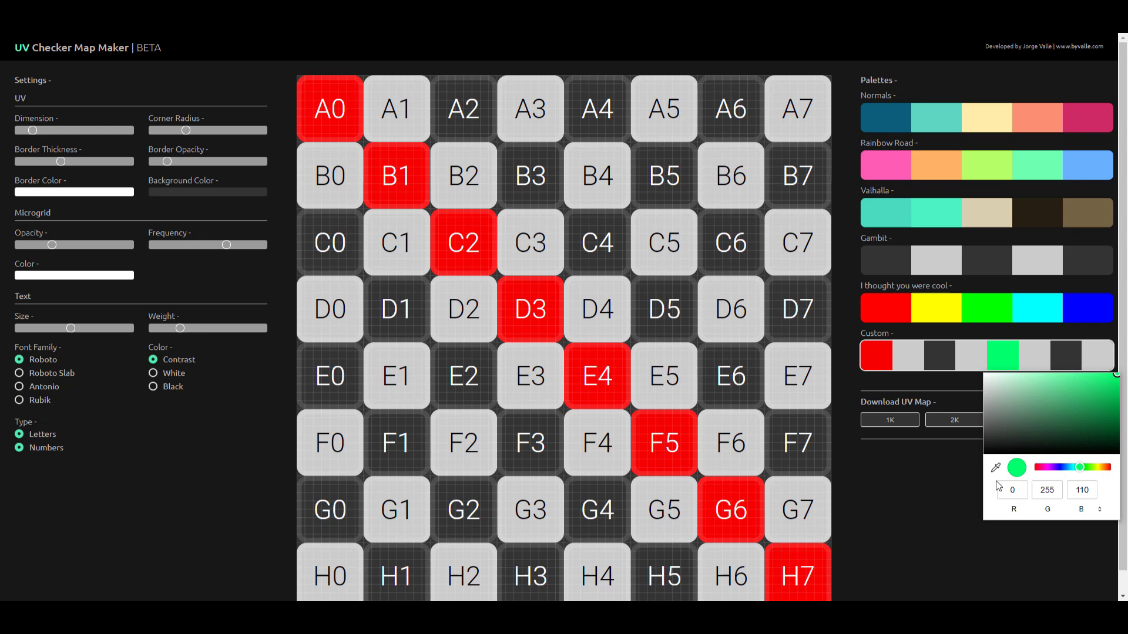
pyautogui.moveTo(1082, 411); pyautogui.dragTo(1109, 377)
pyautogui.click(934, 487)
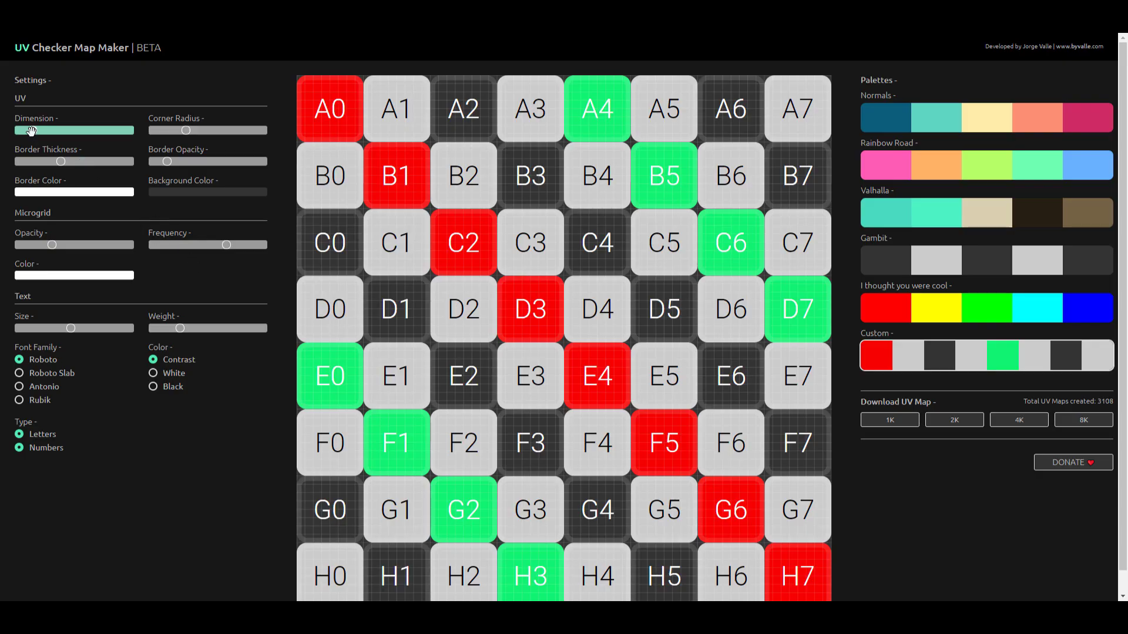
# Step: Set Dimension to 6×6, square the corners, raise border thickness and opacity, lower microgrid opacity
pyautogui.moveTo(31, 130); pyautogui.dragTo(79, 132)
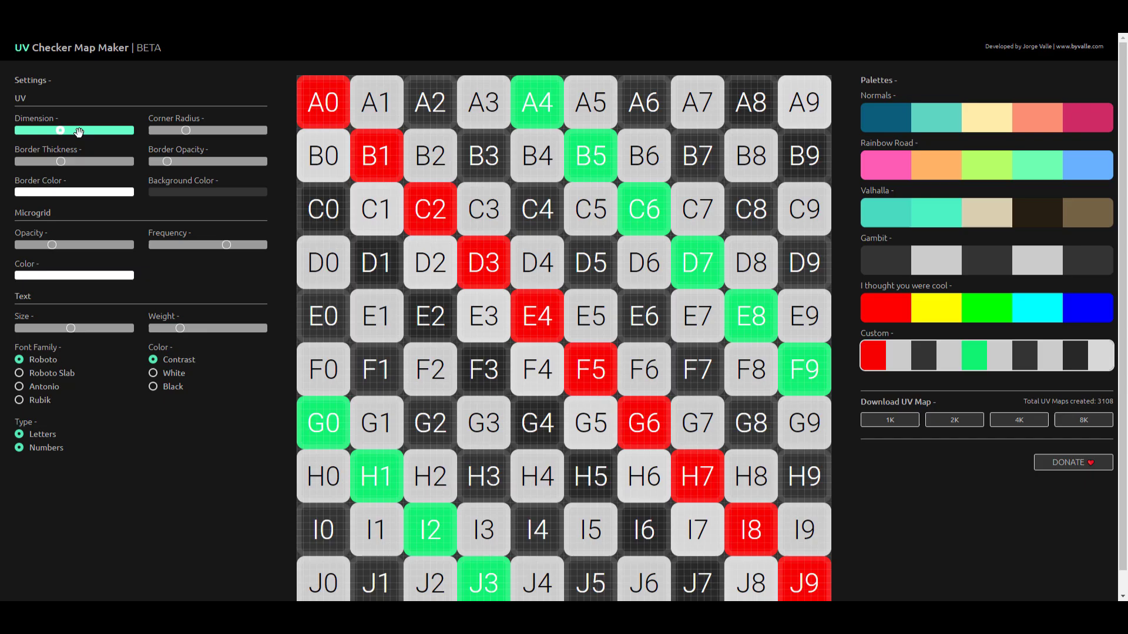
pyautogui.click(32, 130)
pyautogui.moveTo(185, 130)
pyautogui.mouseDown()
pyautogui.moveTo(271, 134)
pyautogui.moveTo(164, 129)
pyautogui.mouseUp()
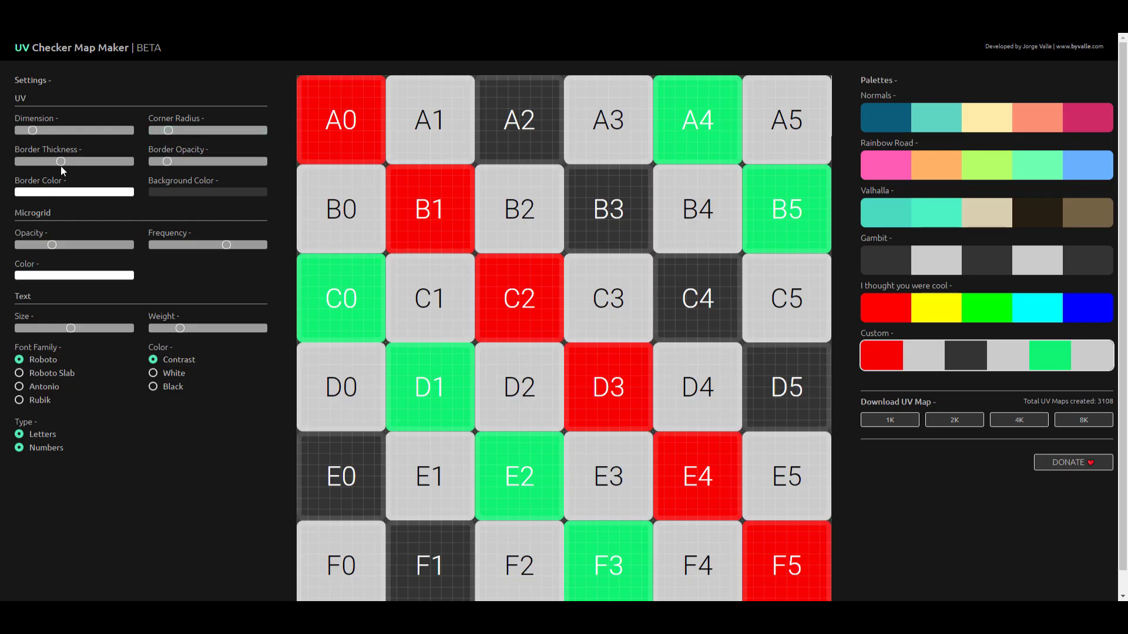
pyautogui.moveTo(61, 162)
pyautogui.mouseDown()
pyautogui.moveTo(85, 164)
pyautogui.moveTo(65, 159)
pyautogui.mouseUp()
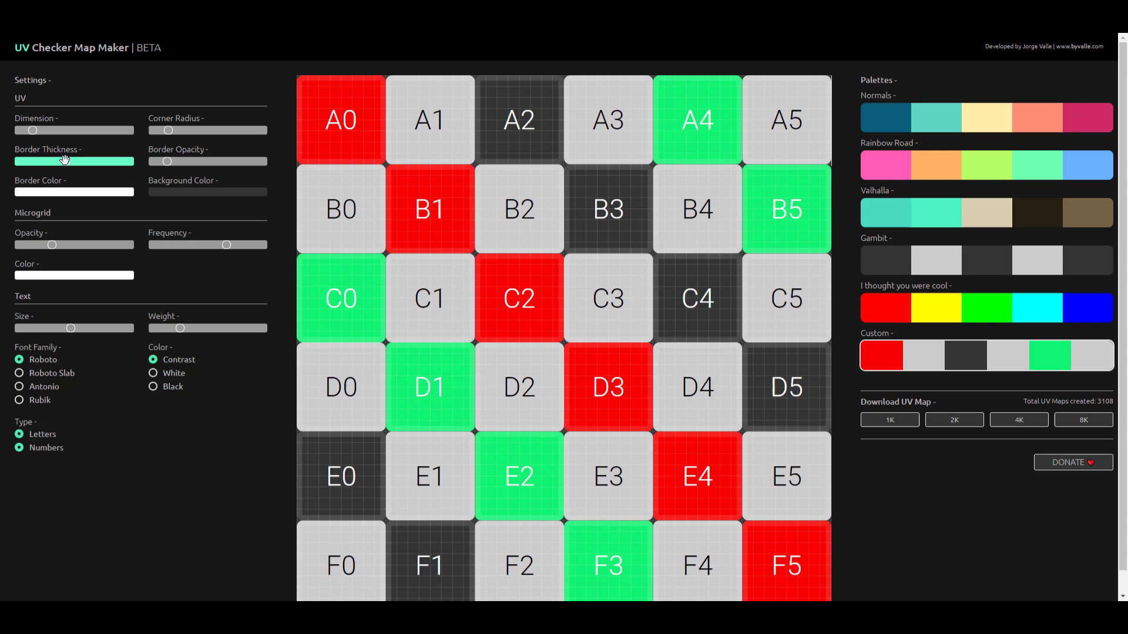
pyautogui.moveTo(167, 161)
pyautogui.mouseDown()
pyautogui.moveTo(247, 165)
pyautogui.moveTo(182, 156)
pyautogui.mouseUp()
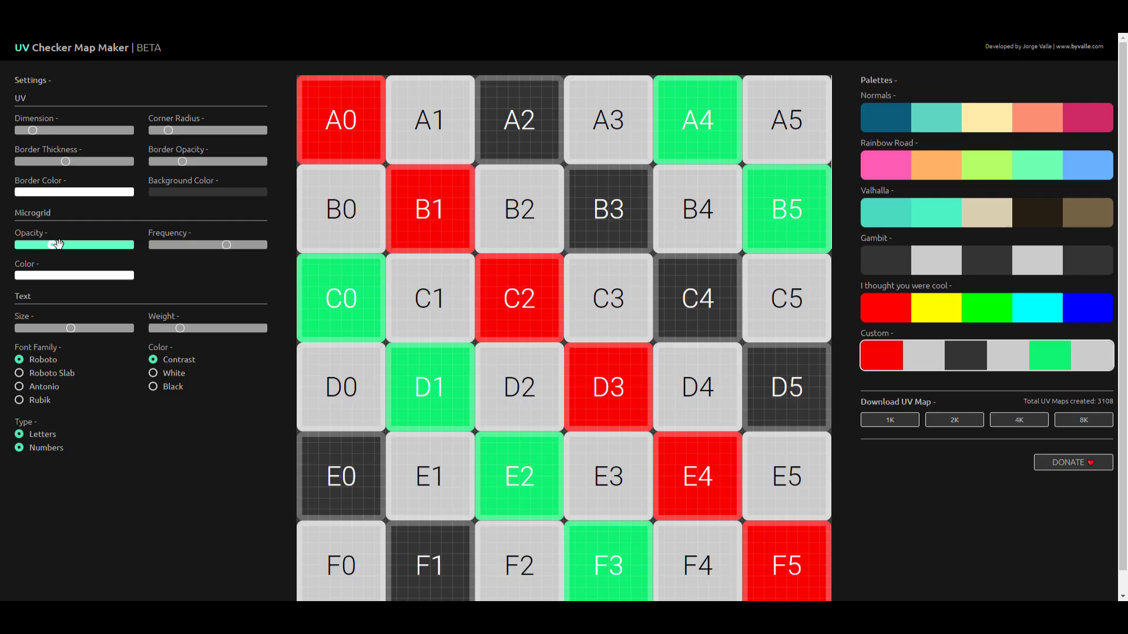
pyautogui.moveTo(52, 245)
pyautogui.mouseDown()
pyautogui.moveTo(121, 245)
pyautogui.moveTo(31, 248)
pyautogui.mouseUp()
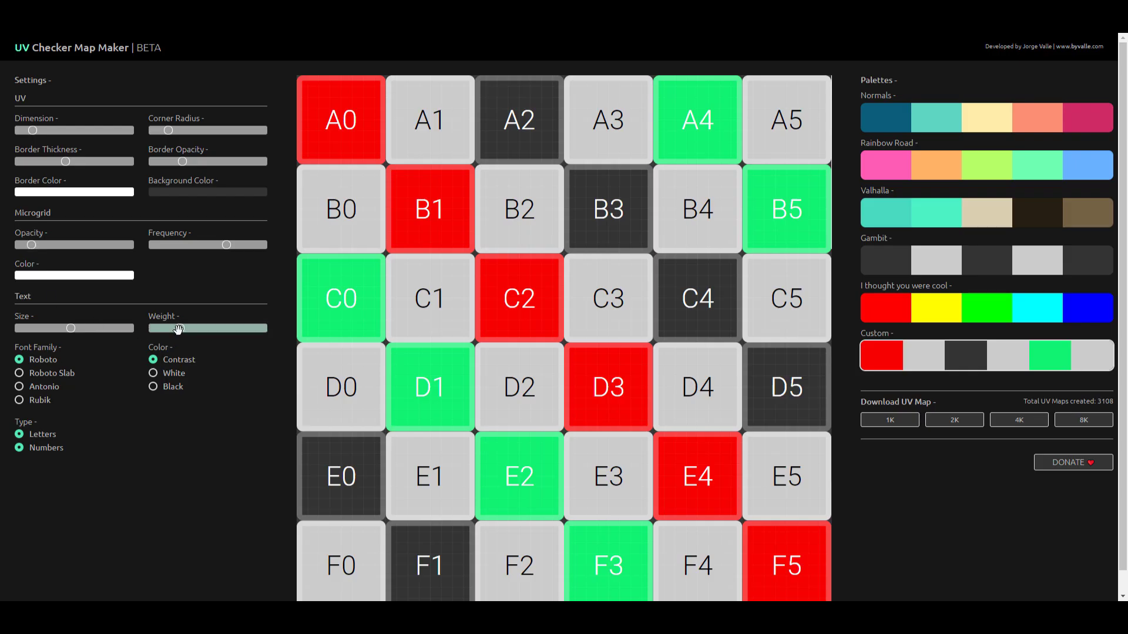
# Step: Increase the Text Weight and Text Size sliders for bolder, larger tile labels
pyautogui.moveTo(180, 328)
pyautogui.mouseDown()
pyautogui.moveTo(206, 329)
pyautogui.moveTo(163, 329)
pyautogui.moveTo(193, 331)
pyautogui.mouseUp()
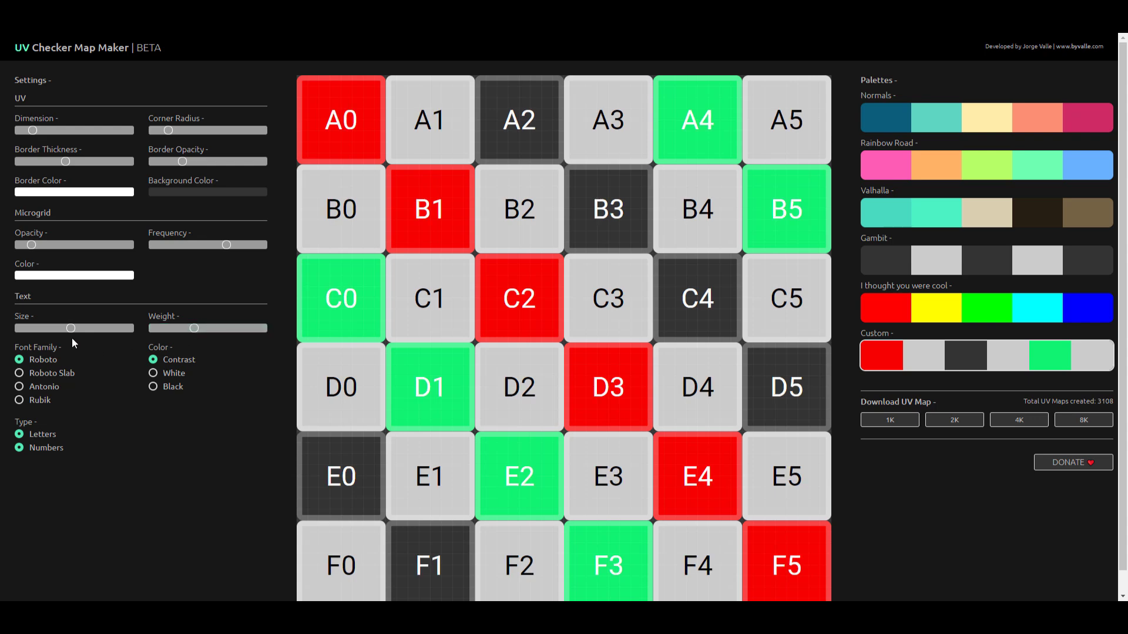
pyautogui.moveTo(70, 327); pyautogui.dragTo(89, 329)
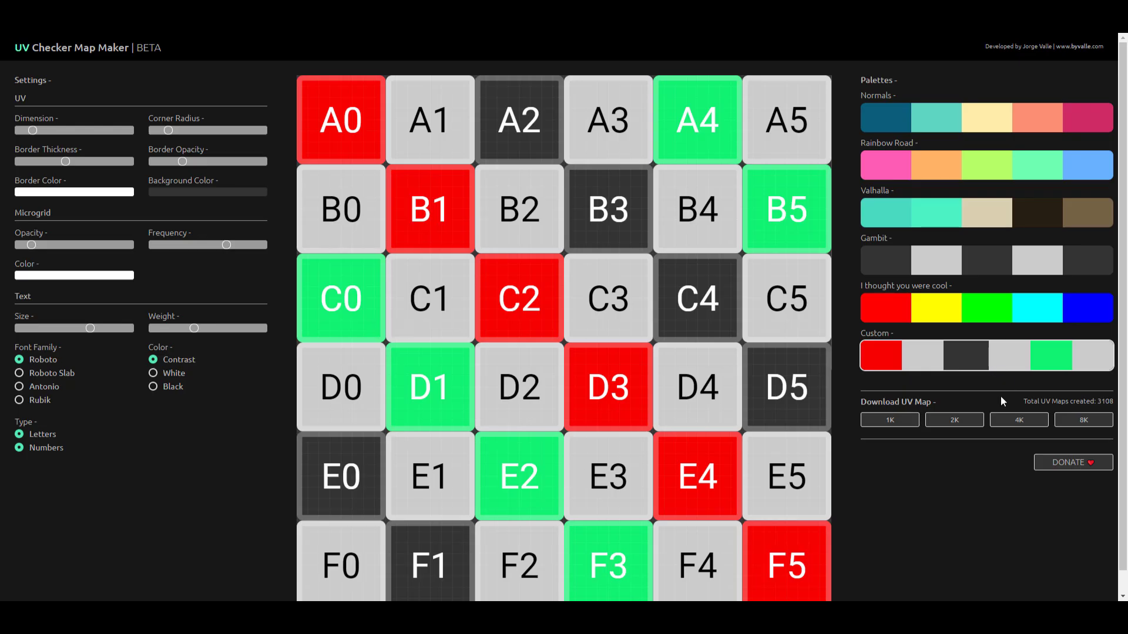
# Step: Download the custom map at 2K, then a Normals-palette version at 2K
pyautogui.click(954, 420)
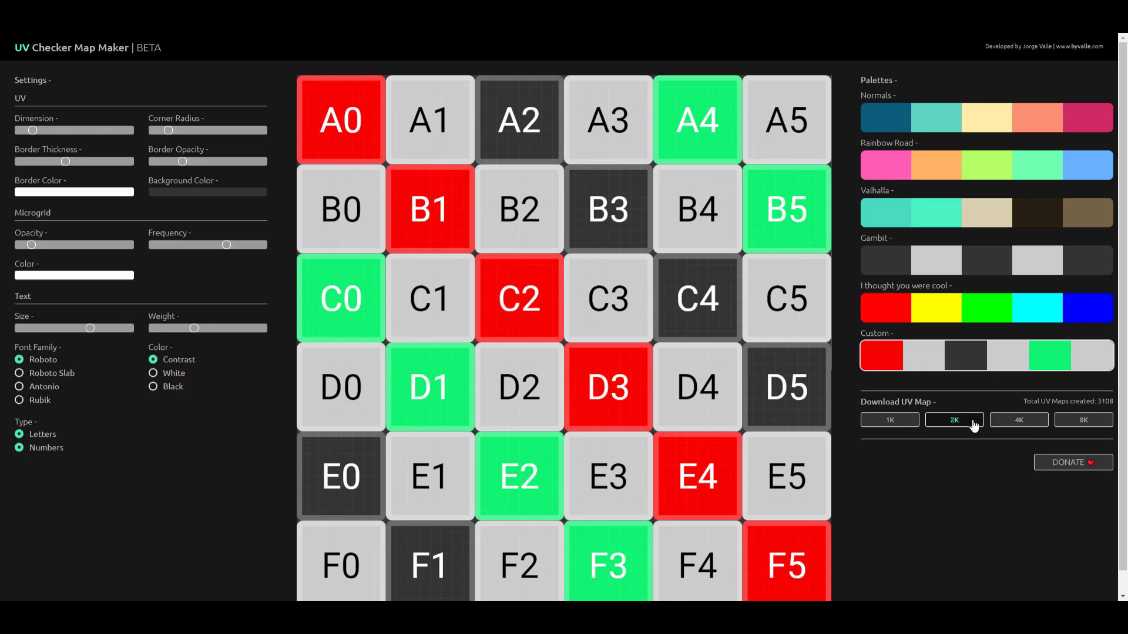
pyautogui.click(938, 118)
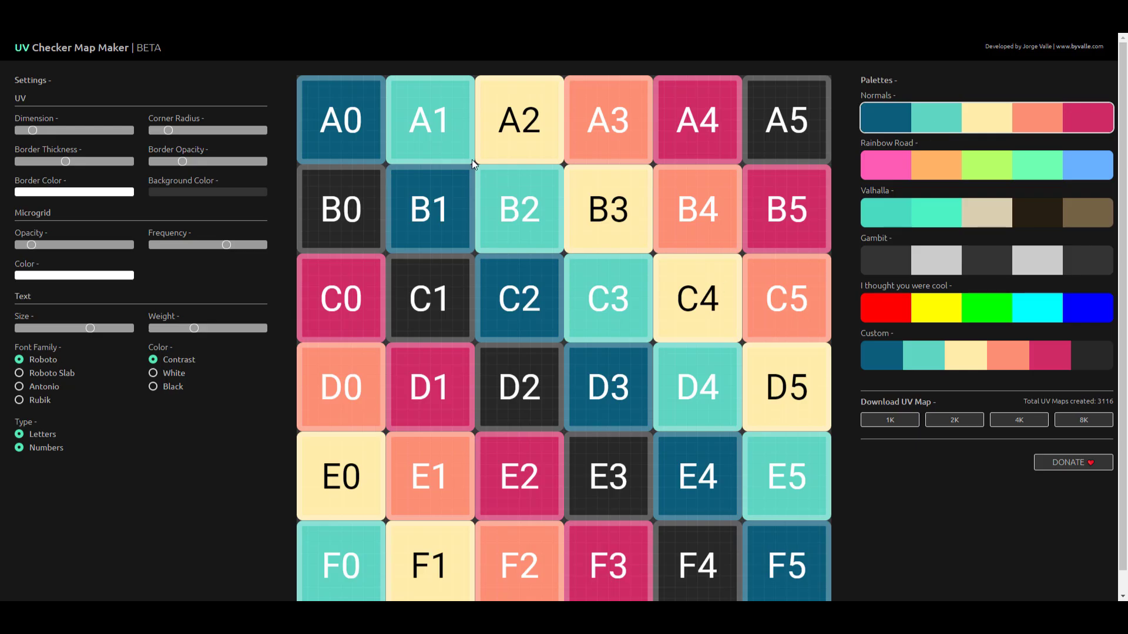
pyautogui.click(954, 421)
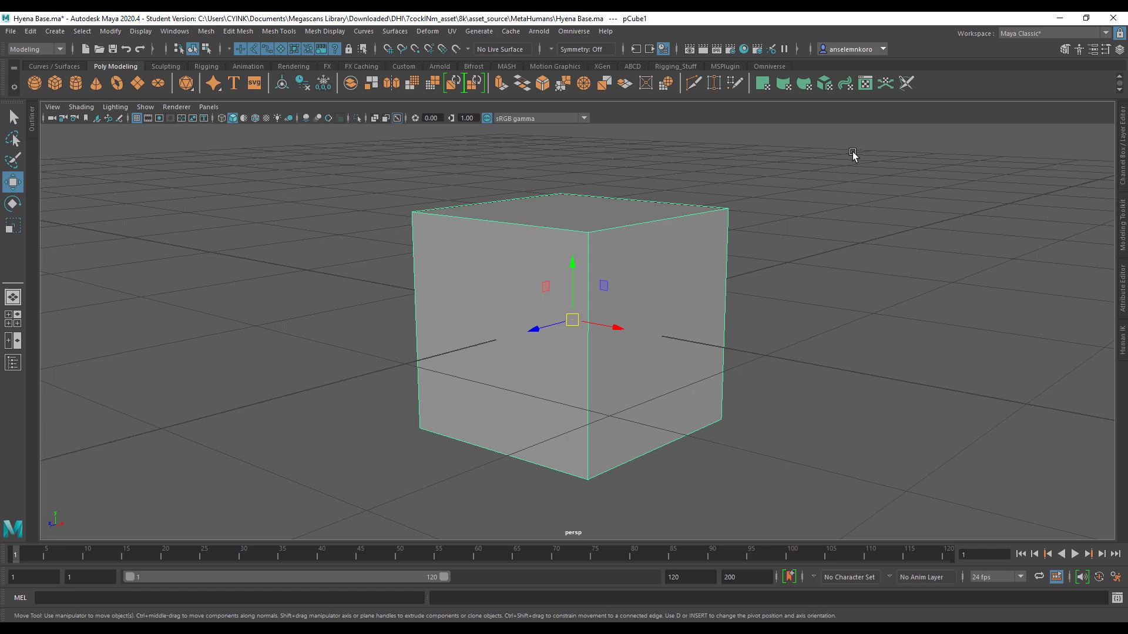
# Step: Open the UV editing windows for the cube and select all its UV faces
pyautogui.click(865, 84)
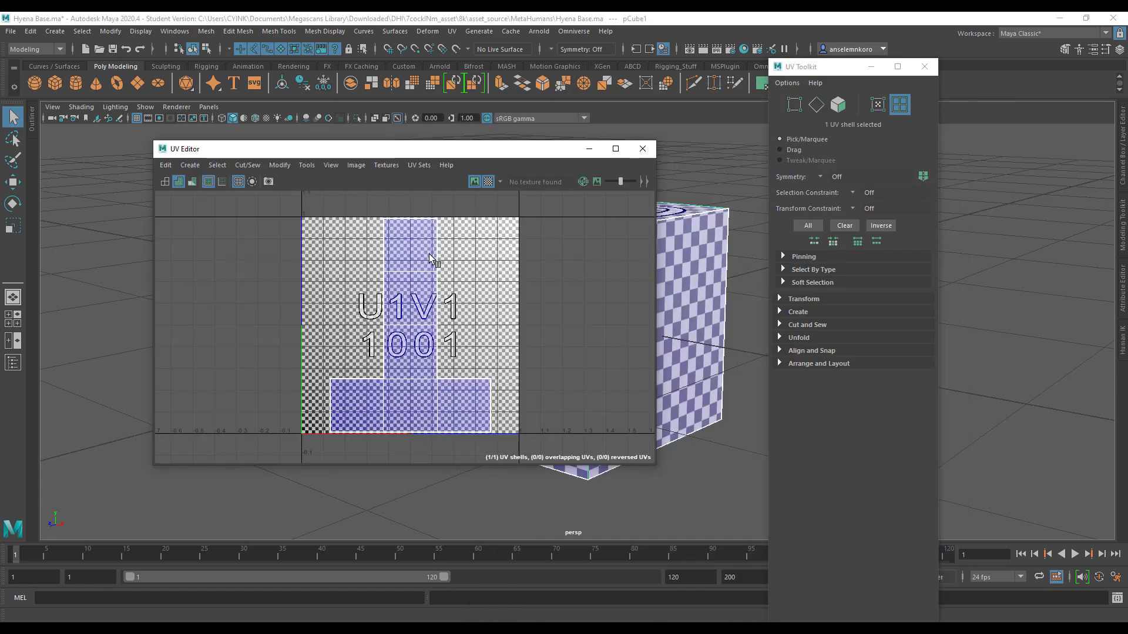
pyautogui.rightClick(409, 281)
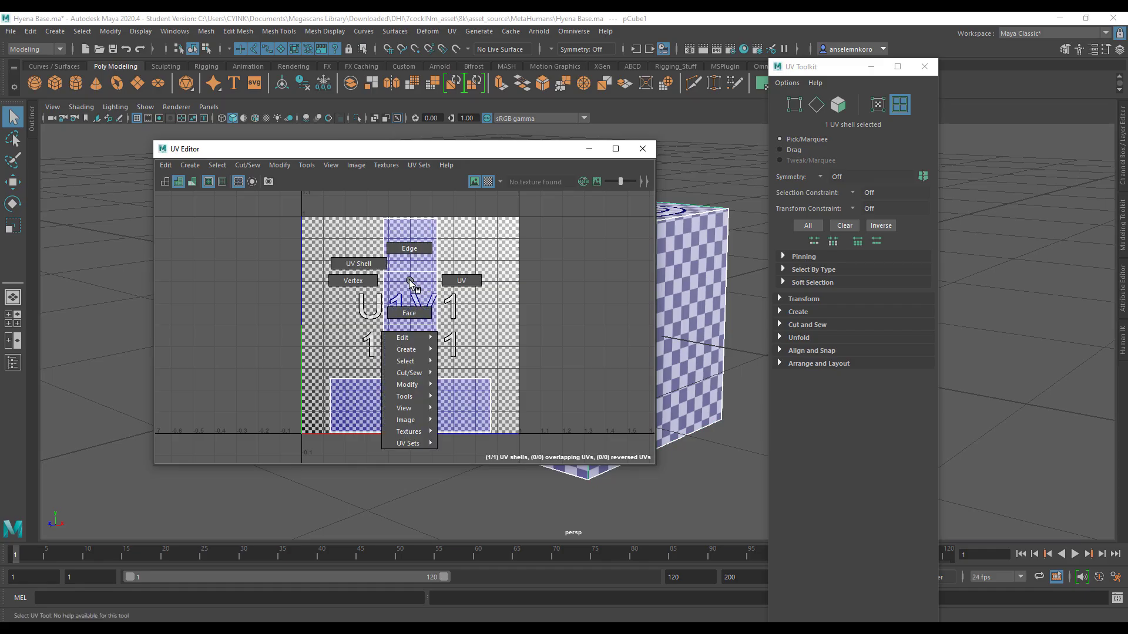
pyautogui.click(407, 313)
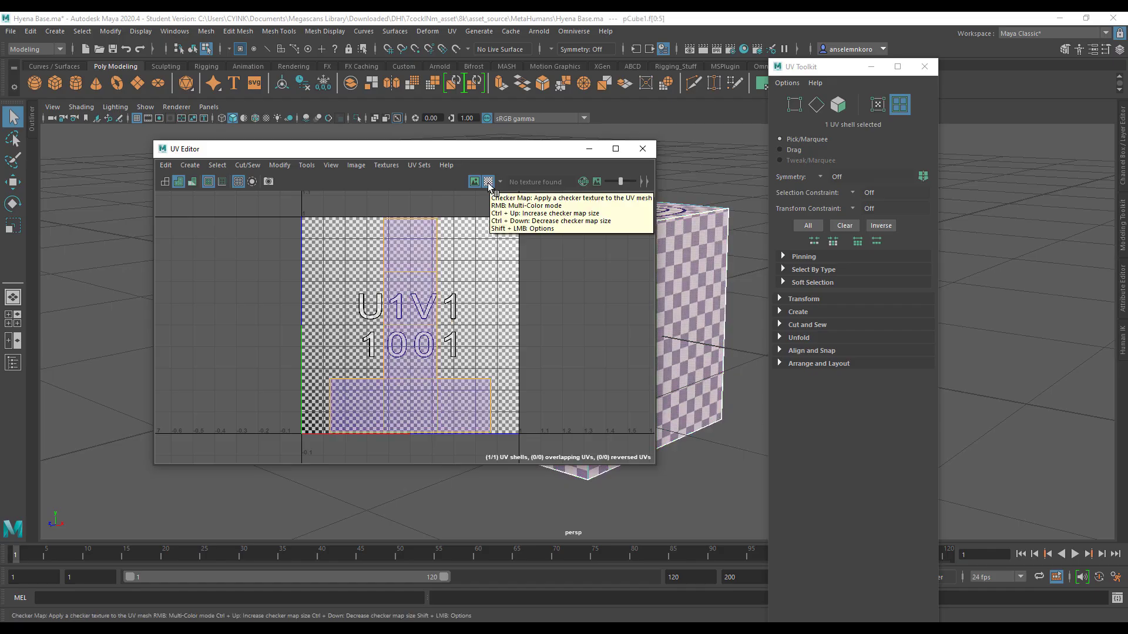
pyautogui.press('F8')
pyautogui.scroll(5, 429, 363)
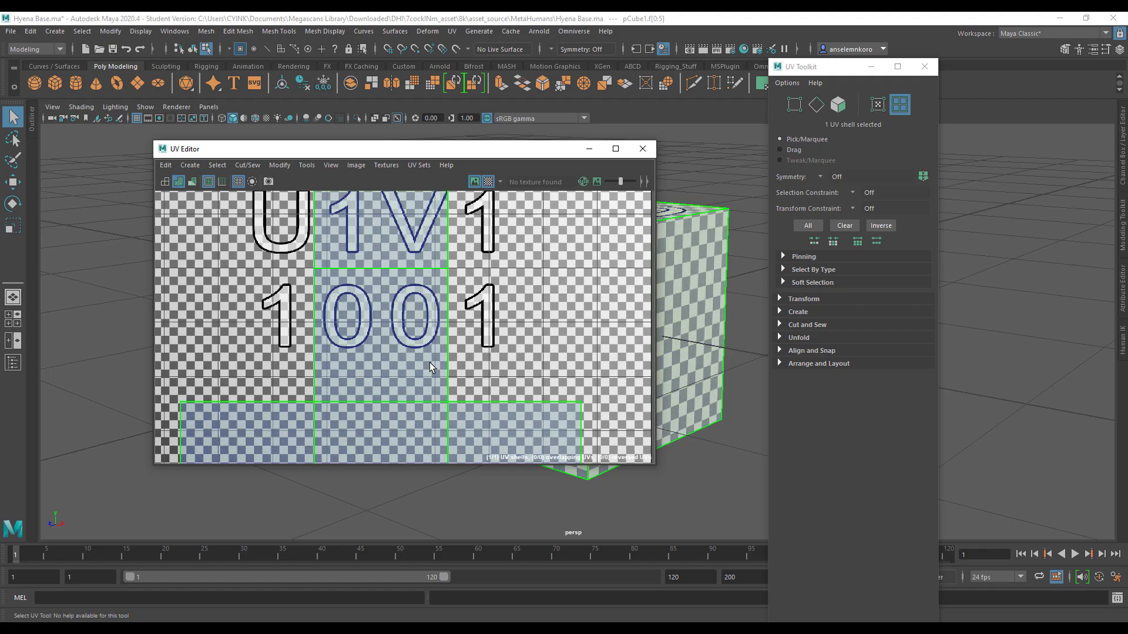
pyautogui.scroll(-5, 428, 362)
pyautogui.press('F8')
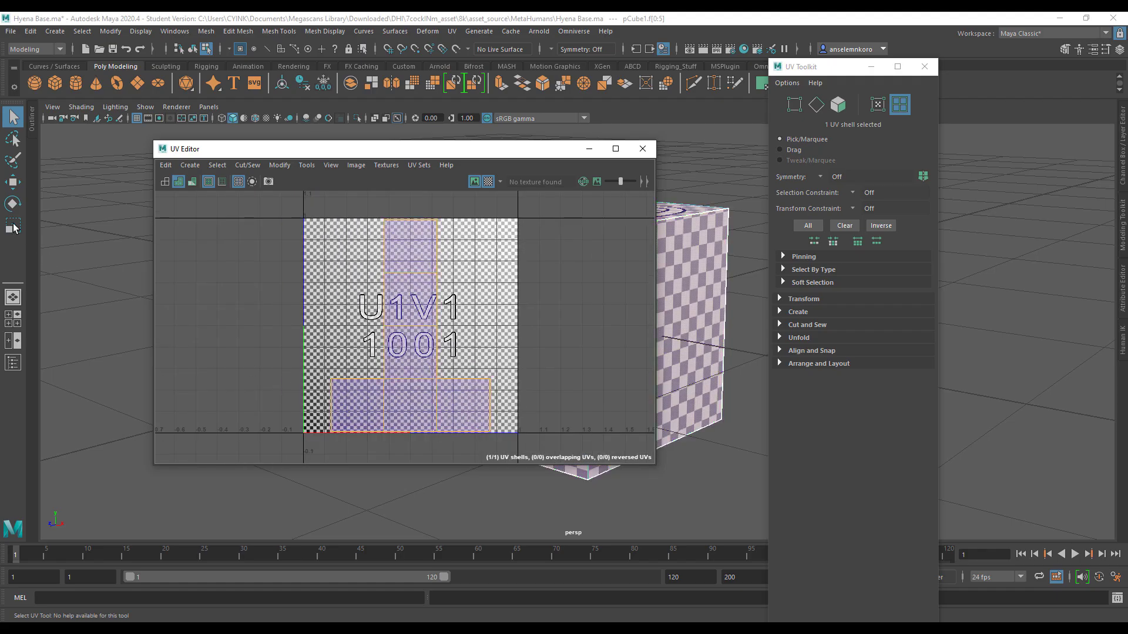
# Step: Scale the cube's UV shell down, then enlarge it to fill the 0–1 tile
pyautogui.click(13, 228)
pyautogui.press('F8')
pyautogui.scroll(3, 373, 324)
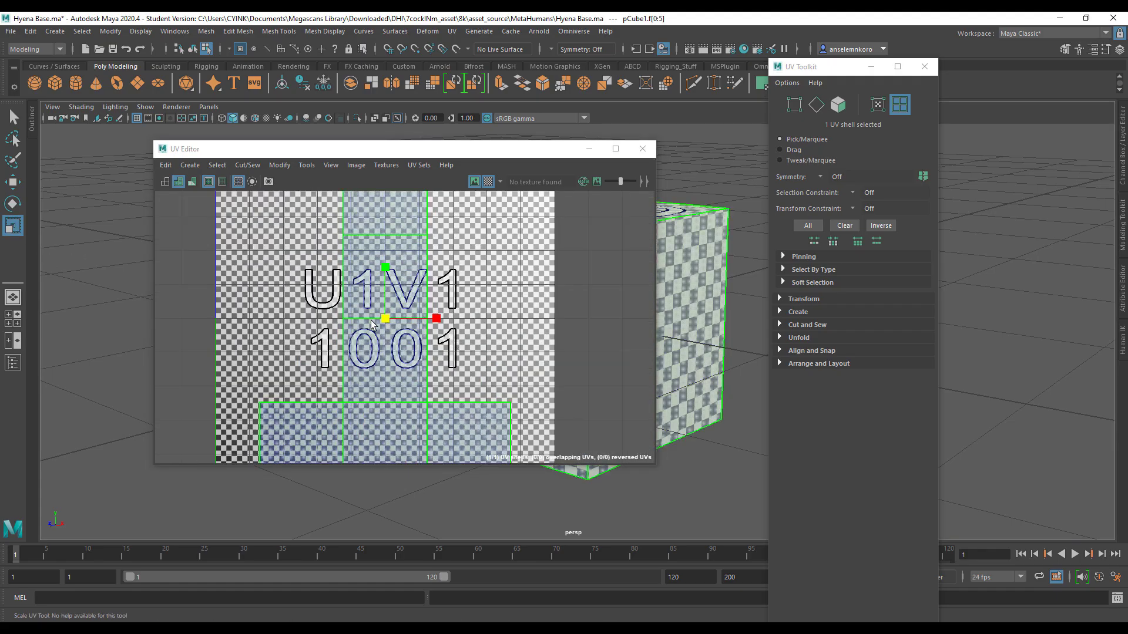
pyautogui.moveTo(385, 318); pyautogui.dragTo(323, 323)
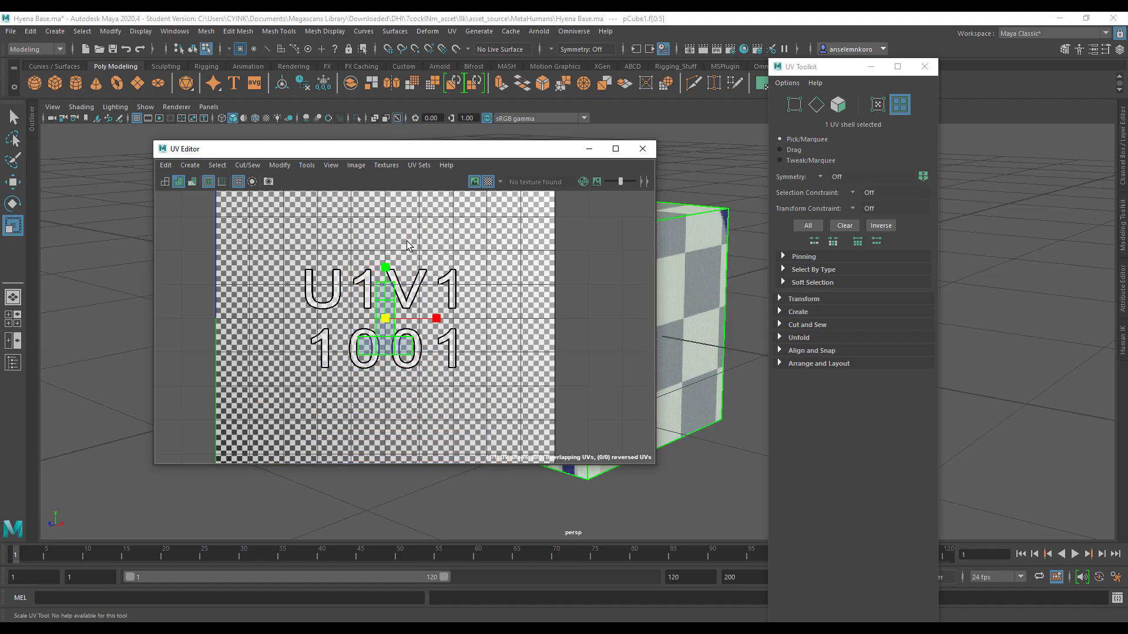
pyautogui.moveTo(467, 150); pyautogui.dragTo(299, 145)
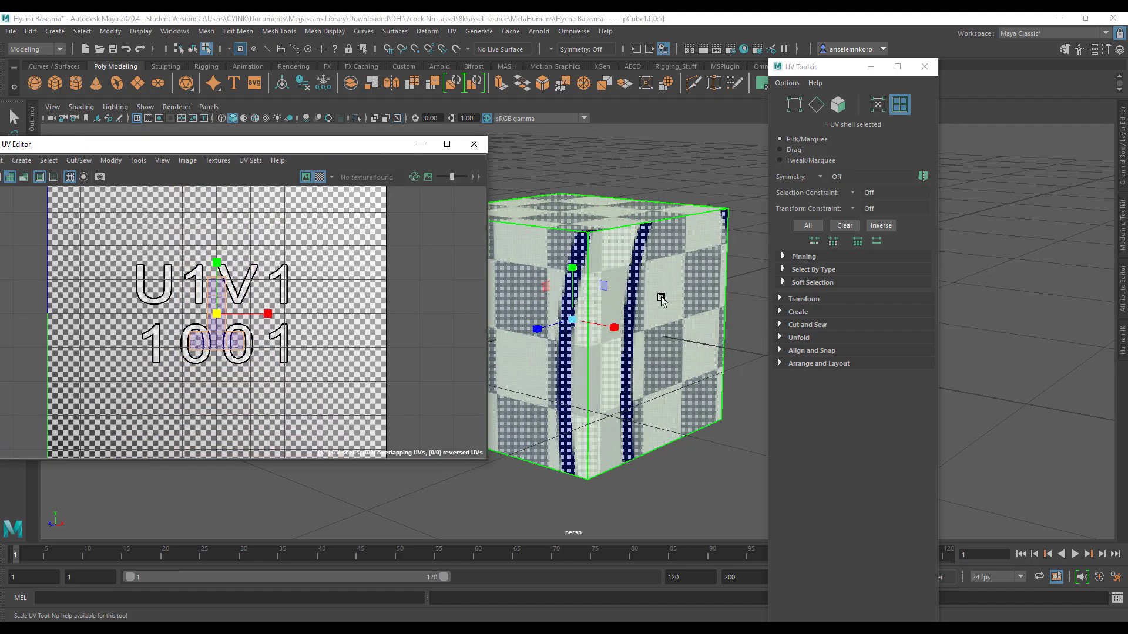
pyautogui.scroll(-2, 232, 325)
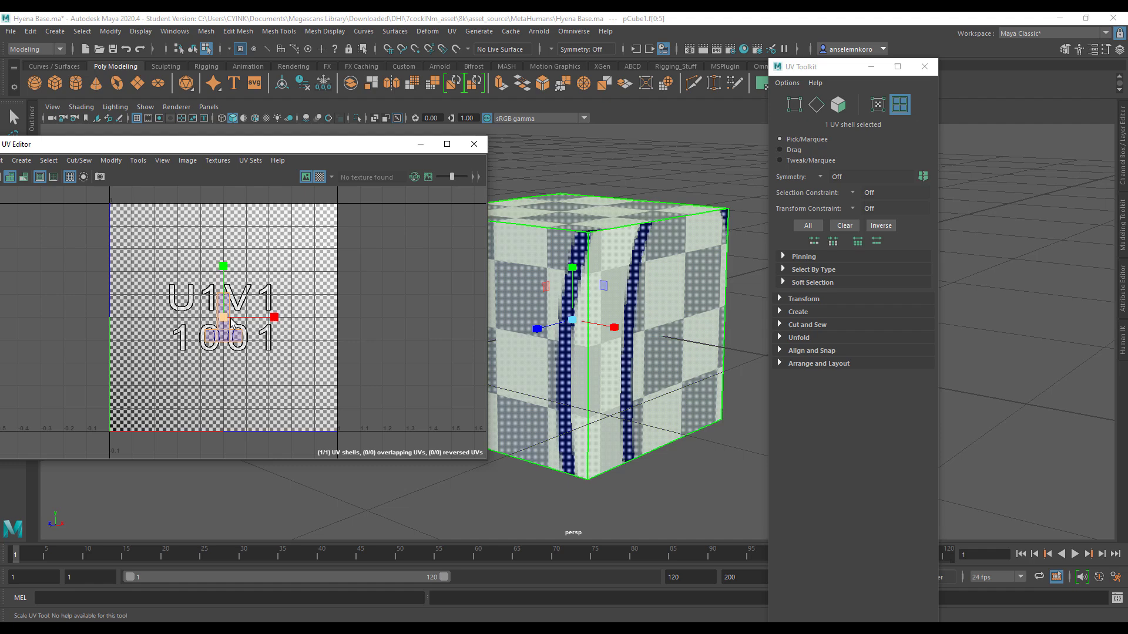
pyautogui.moveTo(231, 324); pyautogui.dragTo(396, 365)
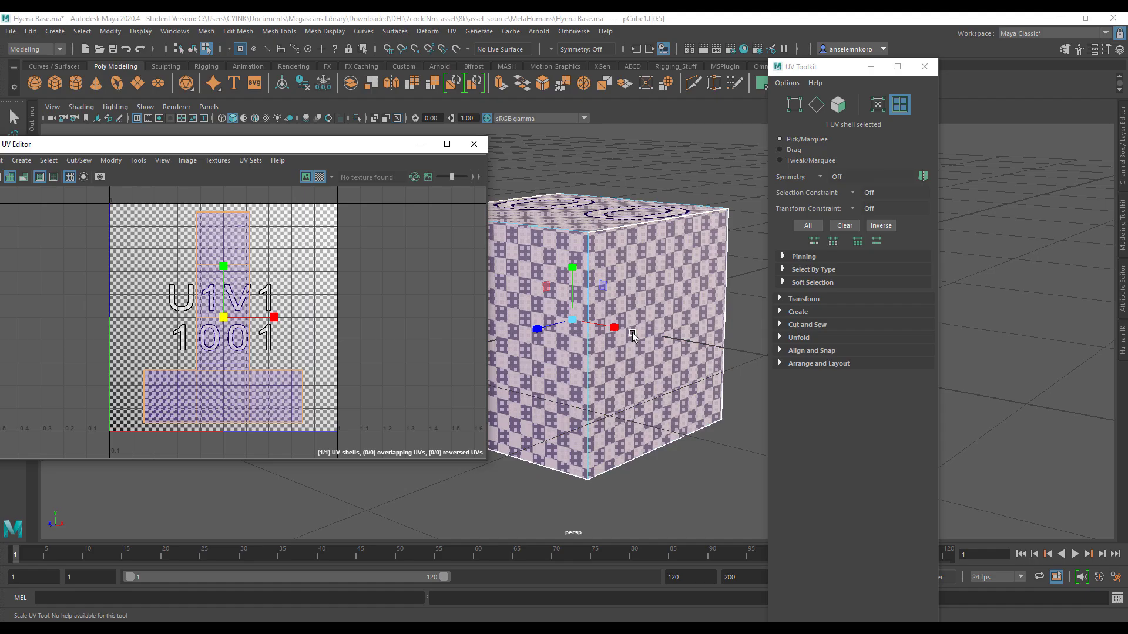
# Step: Hide the checker preview, close the UV Editor and UV Toolkit, and return to Object Mode
pyautogui.click(319, 177)
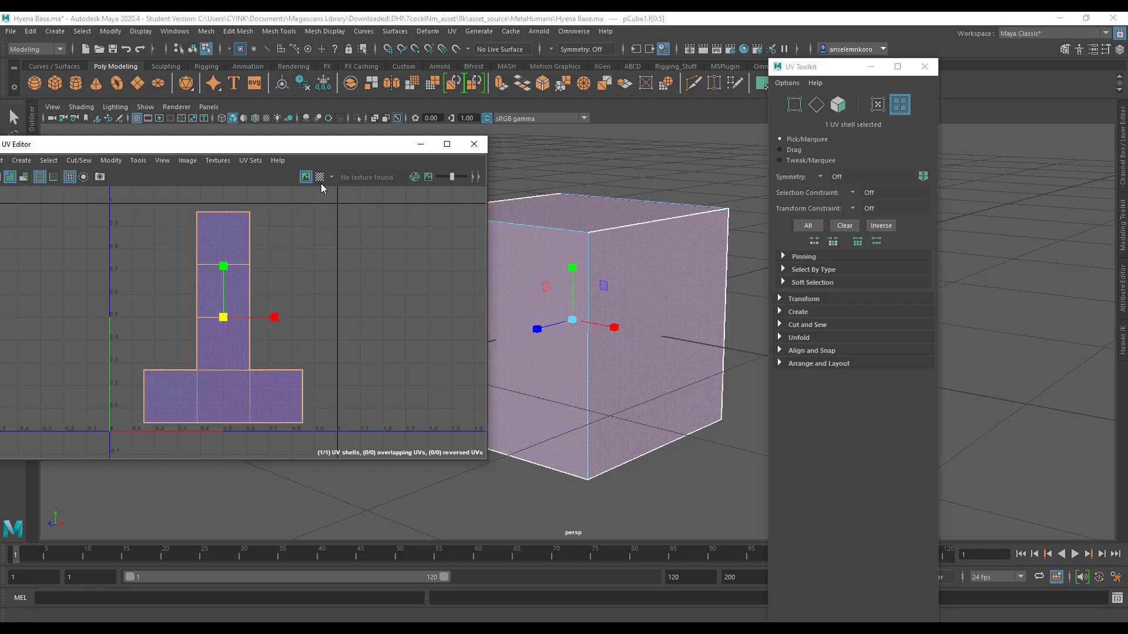
pyautogui.click(474, 144)
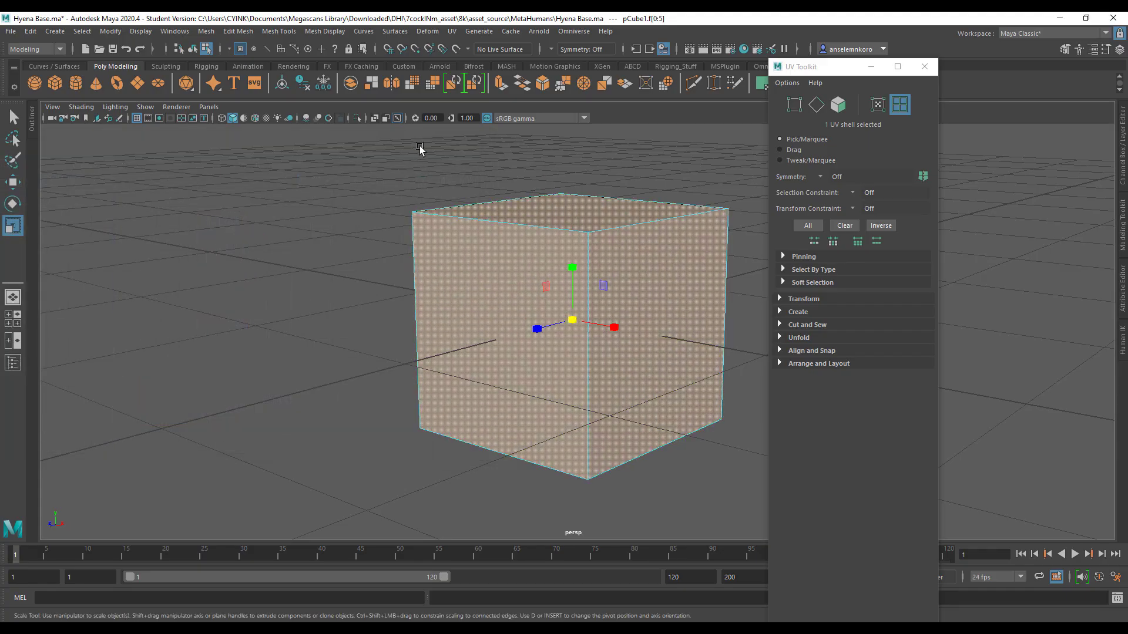
pyautogui.moveTo(420, 147); pyautogui.dragTo(497, 135, button='right')
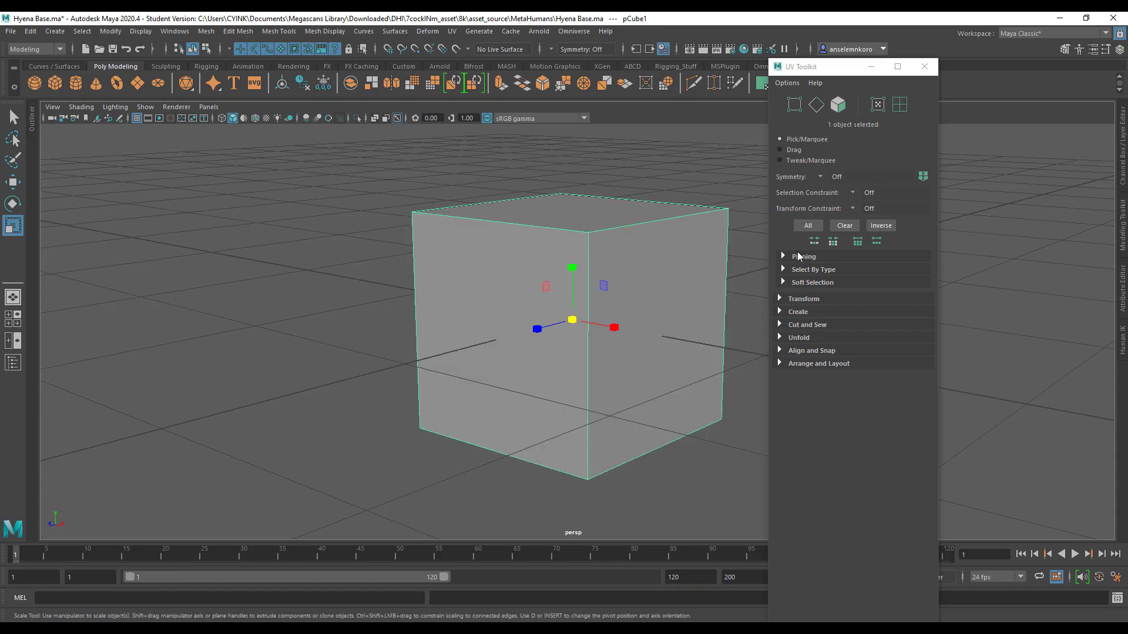
pyautogui.click(924, 66)
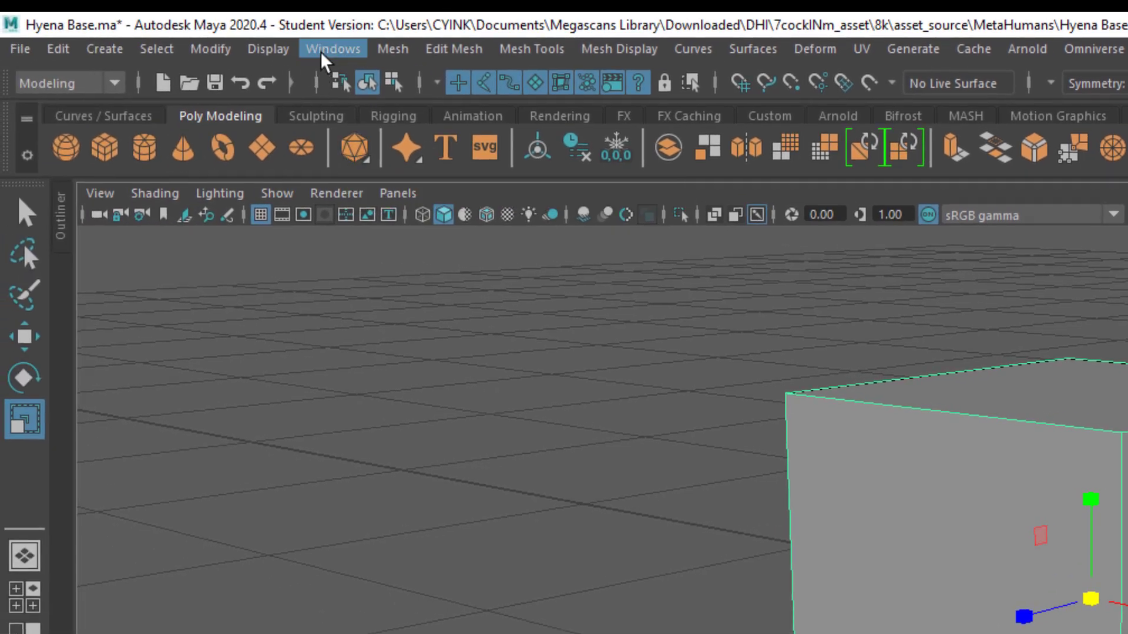
# Step: Open the Hypershade from Windows > Rendering Editors
pyautogui.click(325, 56)
pyautogui.moveTo(414, 203)
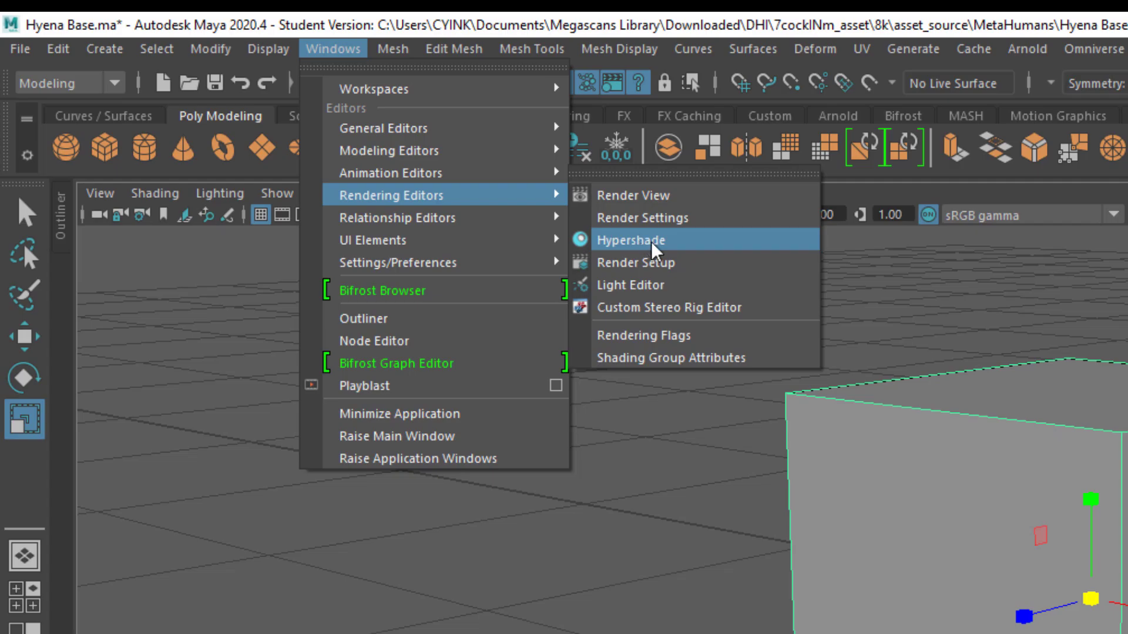
pyautogui.click(643, 241)
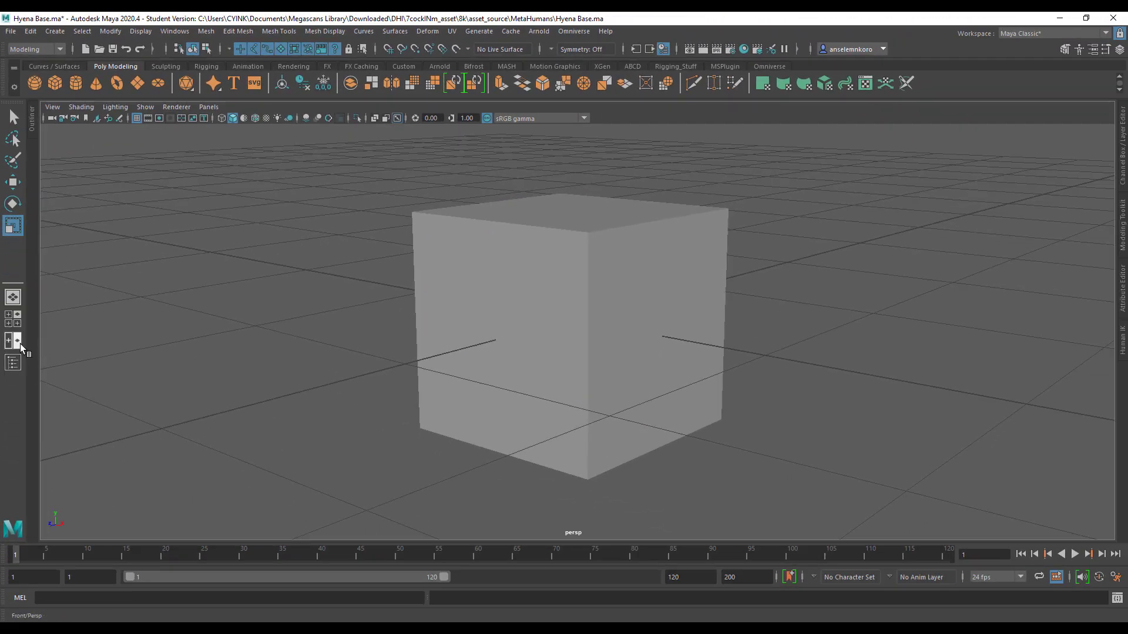
# Step: Switch to a two-pane front and perspective layout and open the front pane's Panels menu
pyautogui.click(14, 342)
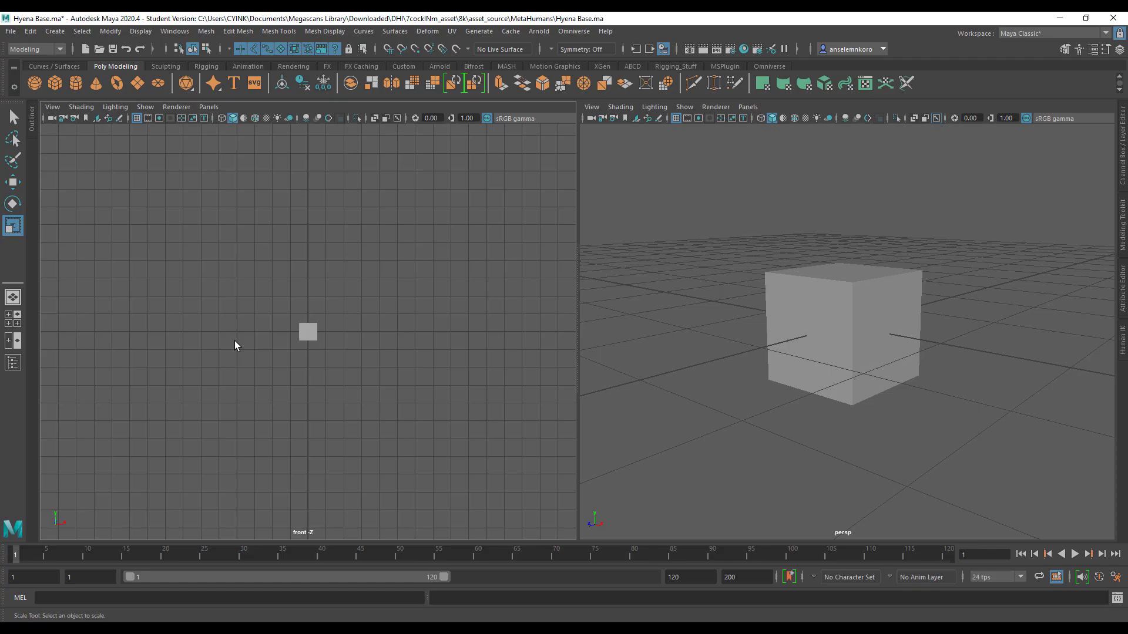
pyautogui.click(208, 107)
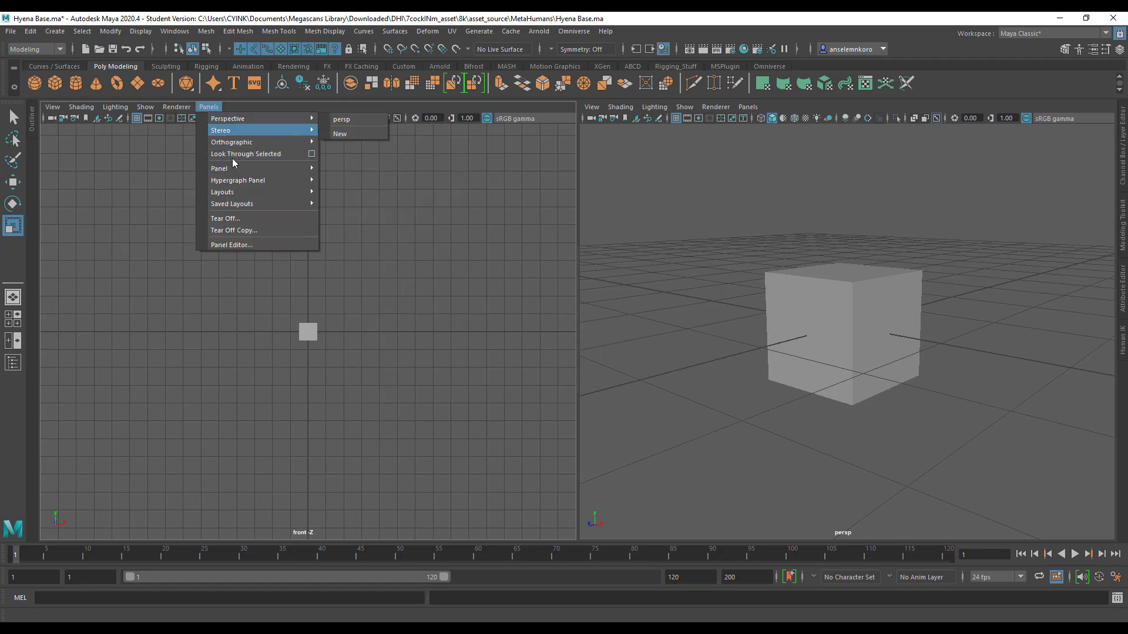
pyautogui.moveTo(237, 169)
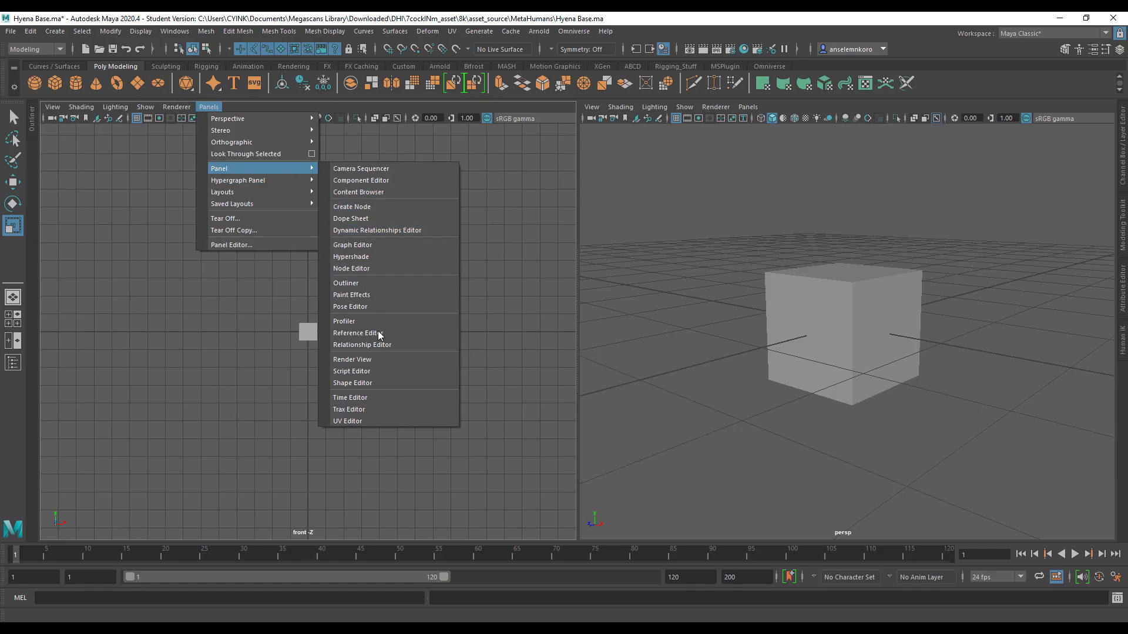
# Step: Show the Hypershade in the front pane, select the cube and import the checker PNG
pyautogui.click(368, 257)
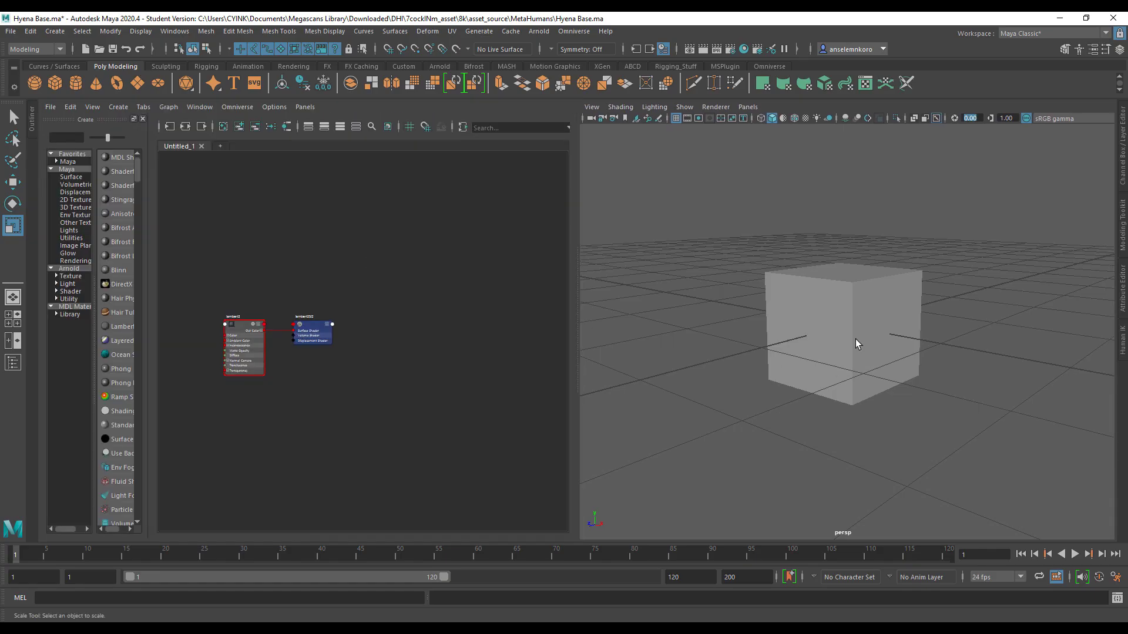
pyautogui.scroll(5, 852, 338)
pyautogui.click(843, 325)
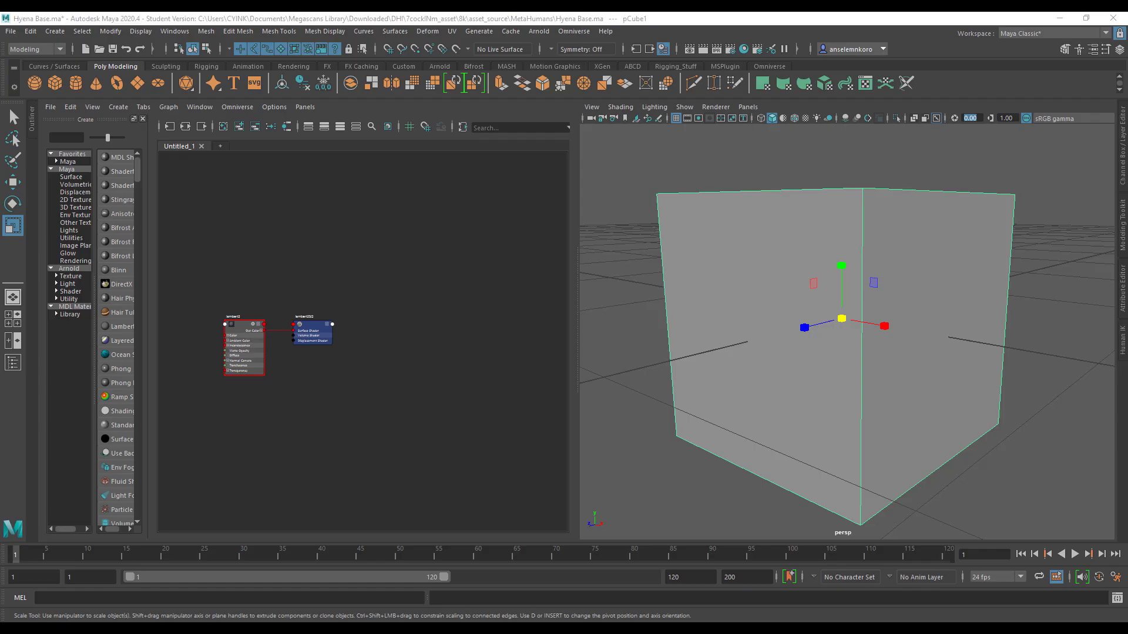
pyautogui.moveTo(841, 574); pyautogui.dragTo(214, 264)
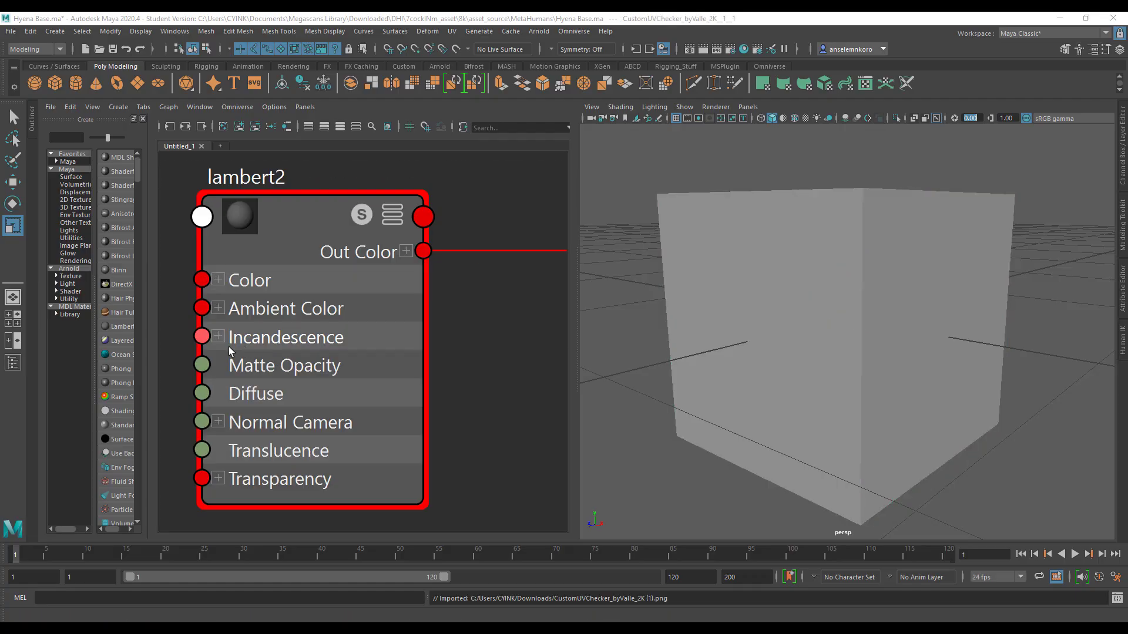
# Step: Connect the checker image's Out Color to lambert2 Color and turn on textured display
pyautogui.moveTo(452, 291); pyautogui.dragTo(247, 410)
pyautogui.moveTo(288, 317); pyautogui.dragTo(359, 287)
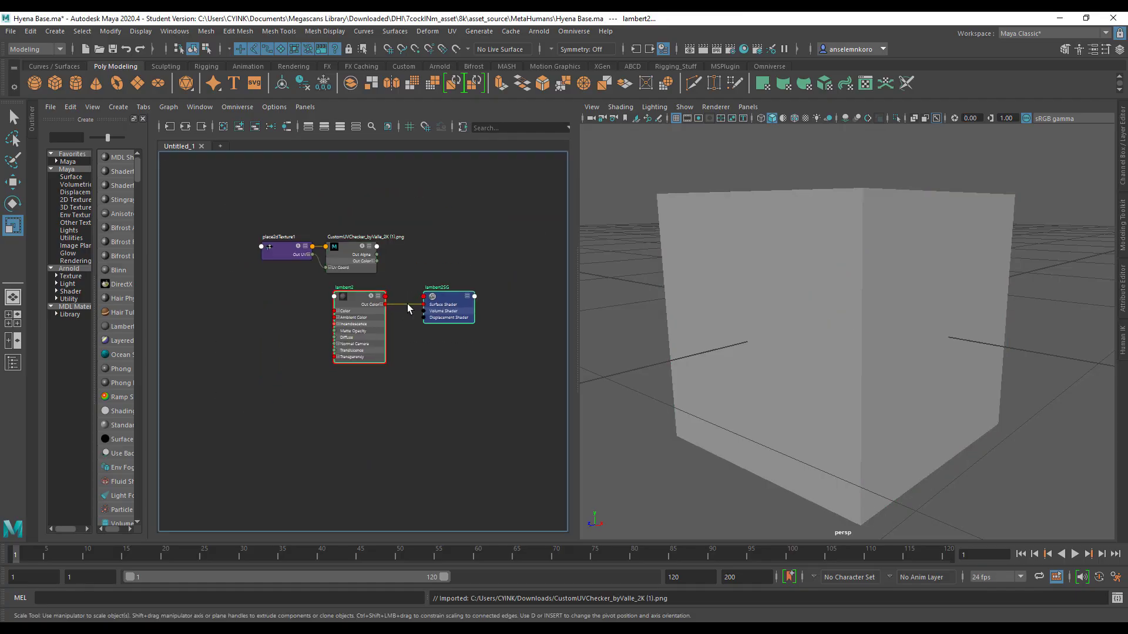
pyautogui.scroll(3, 358, 287)
pyautogui.keyDown('alt'); pyautogui.moveTo(353, 316); pyautogui.dragTo(227, 355, button='middle'); pyautogui.keyUp('alt')
pyautogui.click(308, 270)
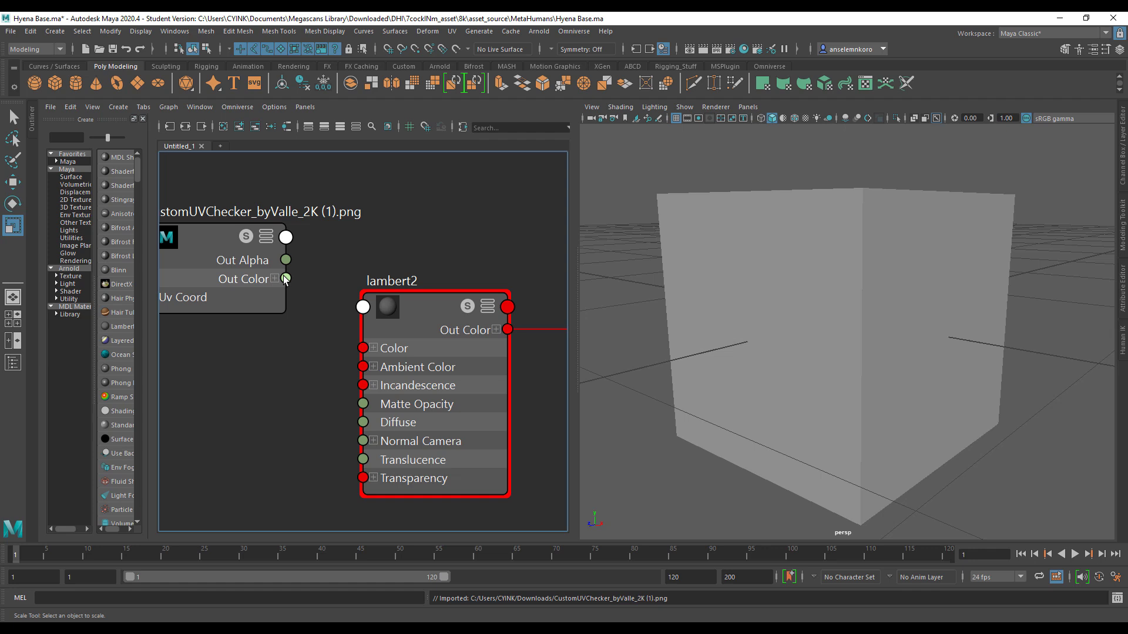
pyautogui.moveTo(283, 279); pyautogui.dragTo(363, 348)
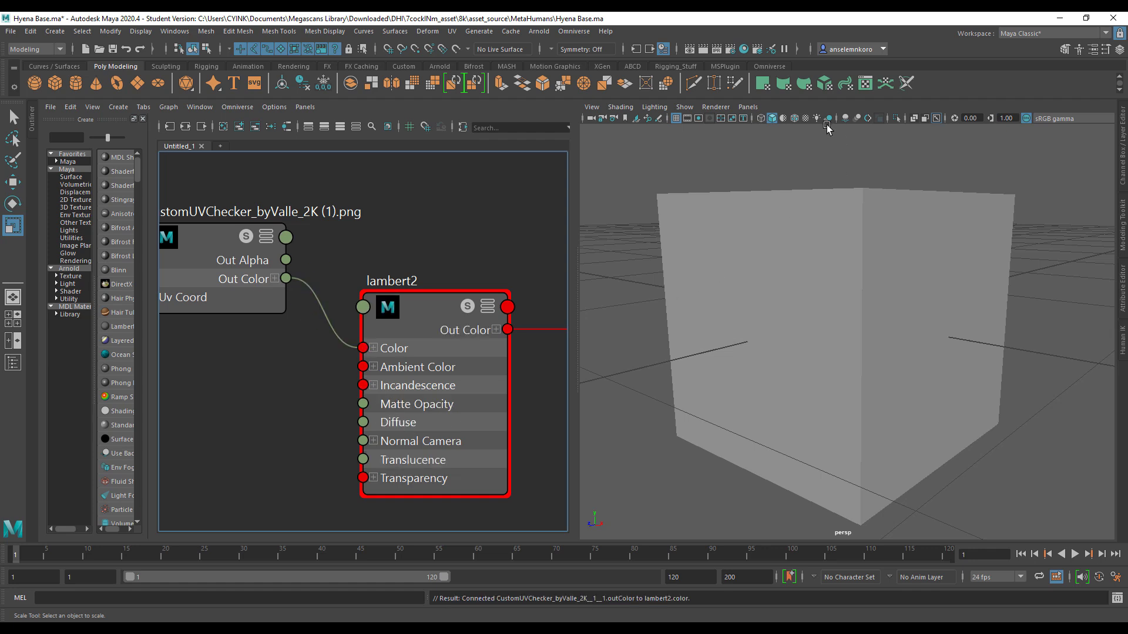
pyautogui.click(806, 119)
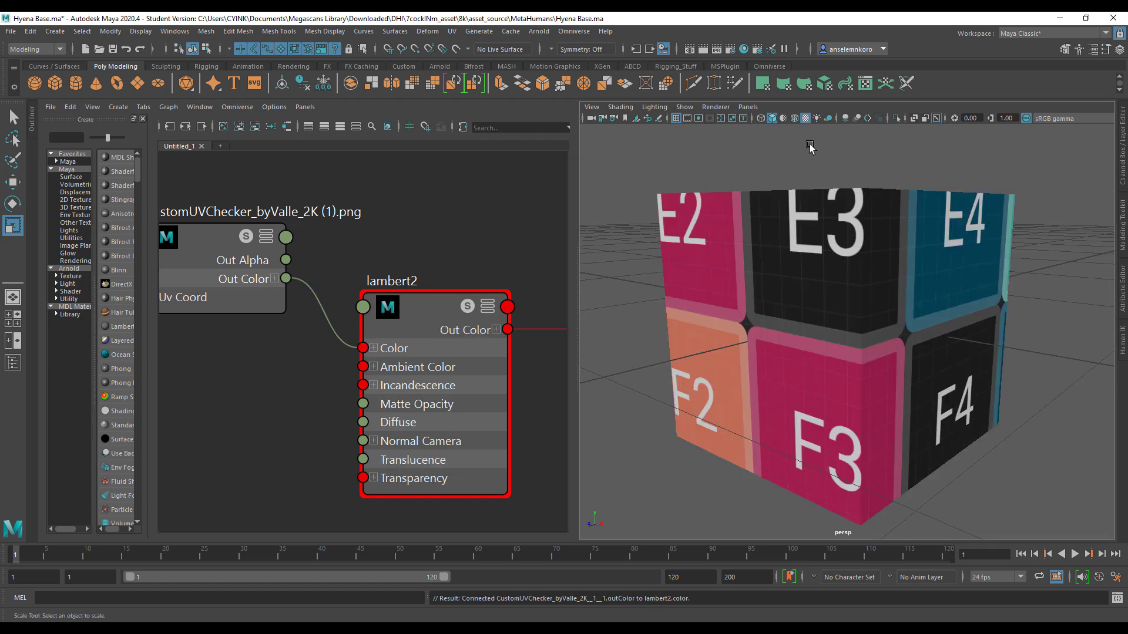
pyautogui.scroll(2, 839, 293)
pyautogui.scroll(-4, 839, 295)
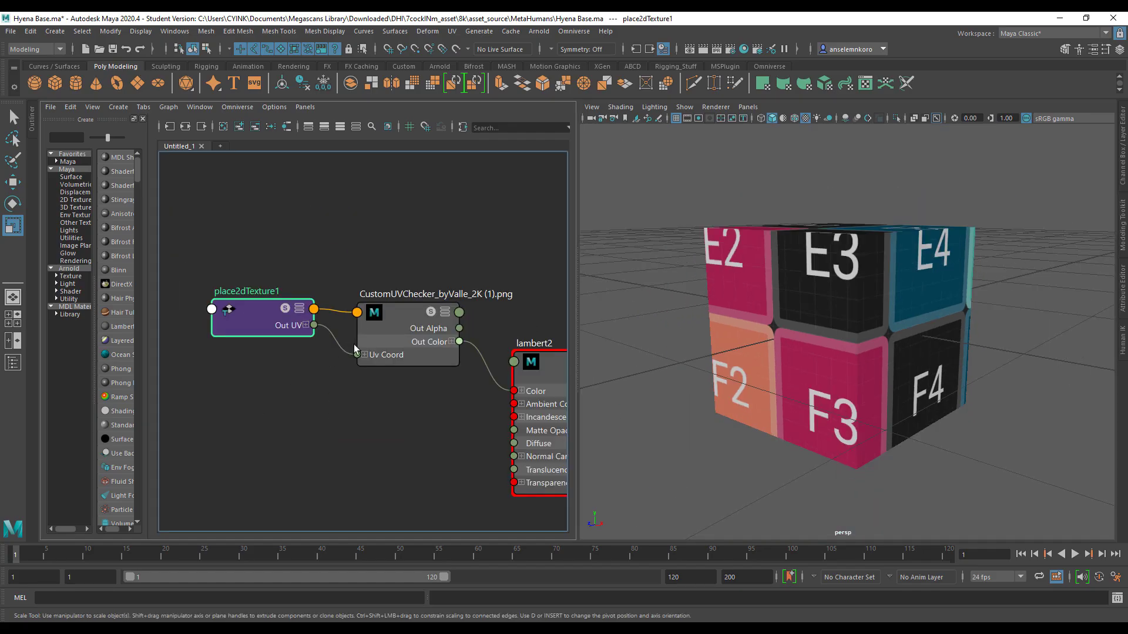
# Step: Set place2dTexture1 Repeat UV to 5 × 5 and orbit to inspect the cube
pyautogui.click(1123, 301)
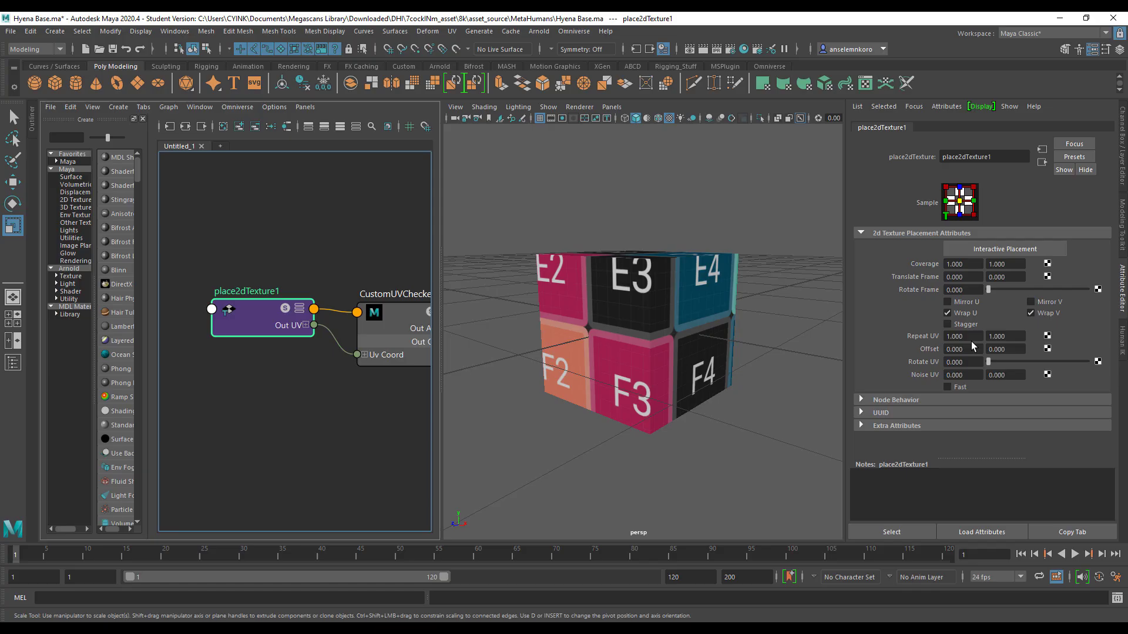
pyautogui.click(969, 337)
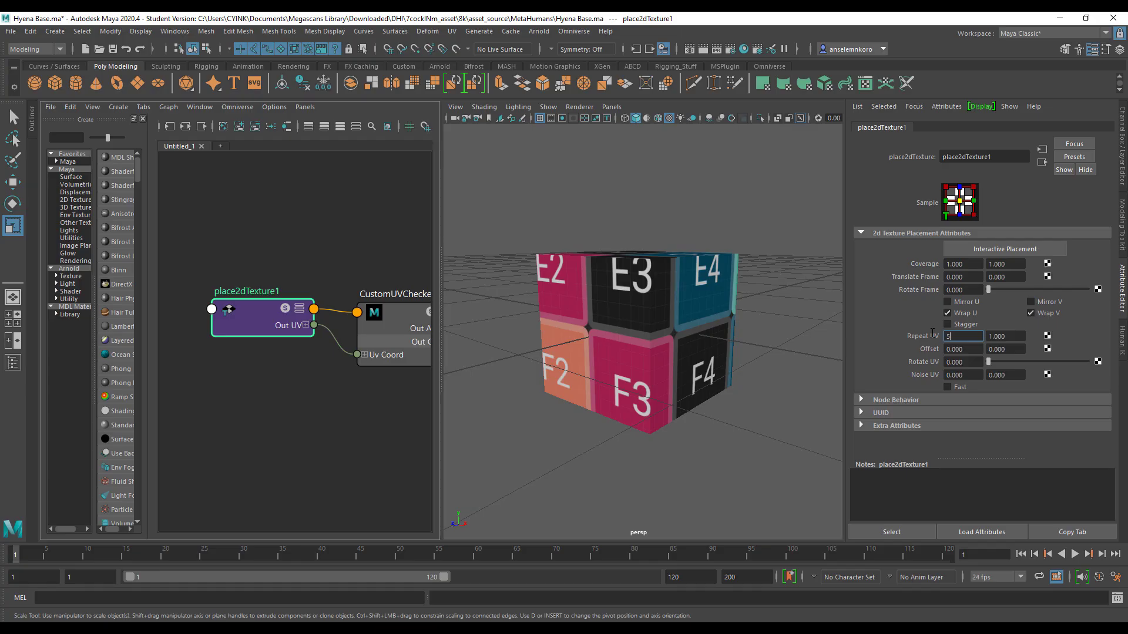
pyautogui.press('Tab')
pyautogui.write('5')
pyautogui.press('Return')
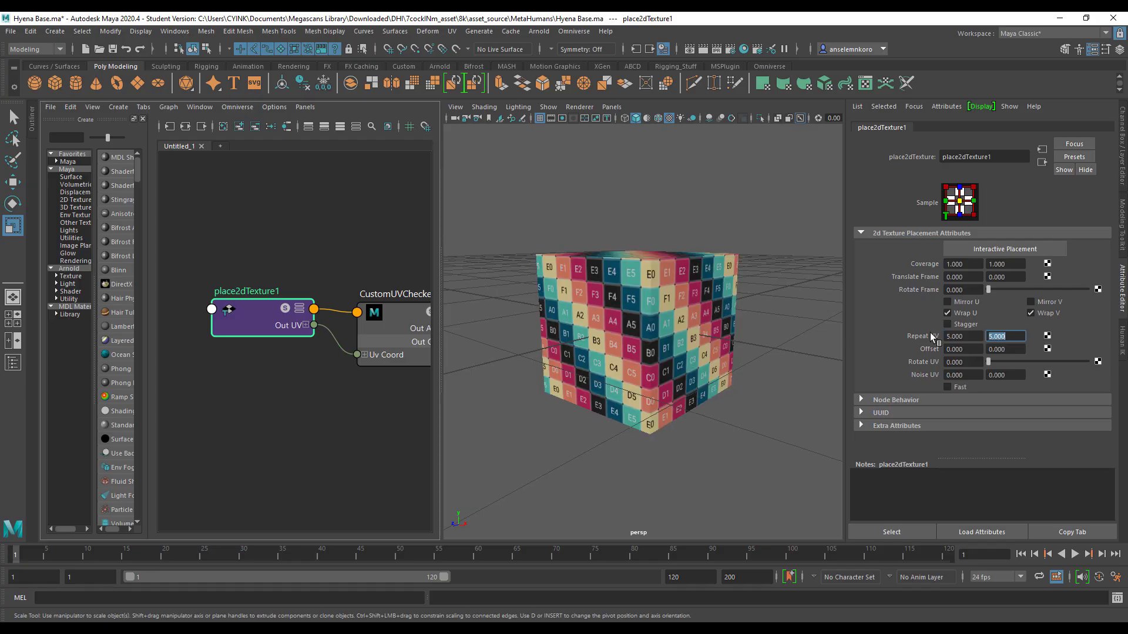
pyautogui.keyDown('alt'); pyautogui.moveTo(723, 333); pyautogui.dragTo(602, 329); pyautogui.keyUp('alt')
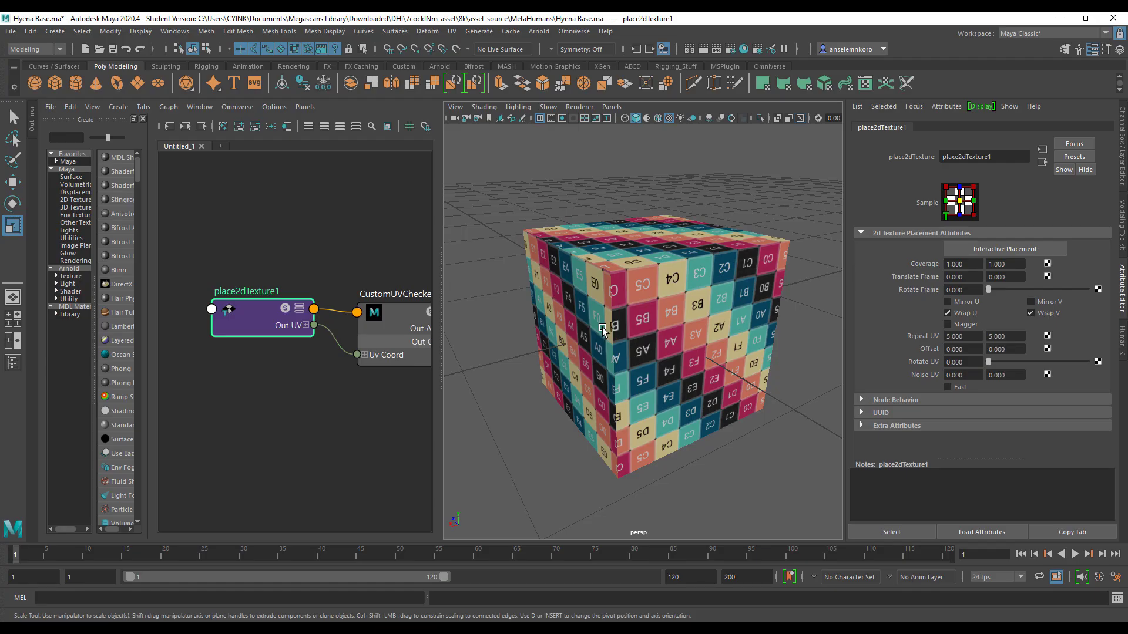
pyautogui.keyDown('alt'); pyautogui.moveTo(603, 329); pyautogui.dragTo(830, 361); pyautogui.keyUp('alt')
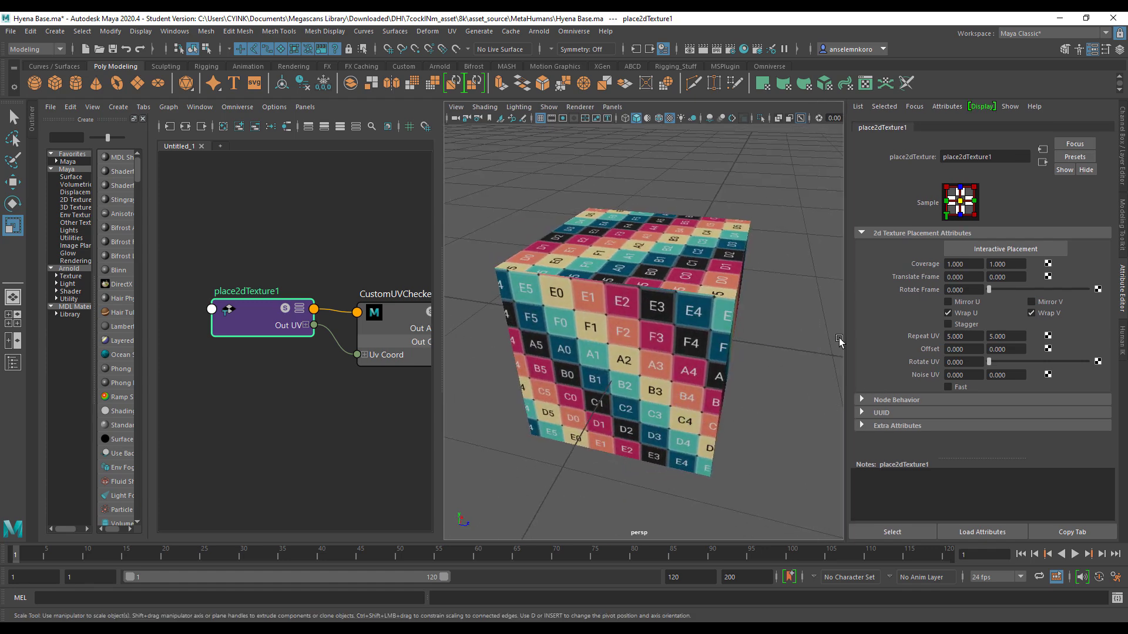
# Step: Hide the checkered cube and make layer1 visible to reveal the hyena head
pyautogui.click(1121, 144)
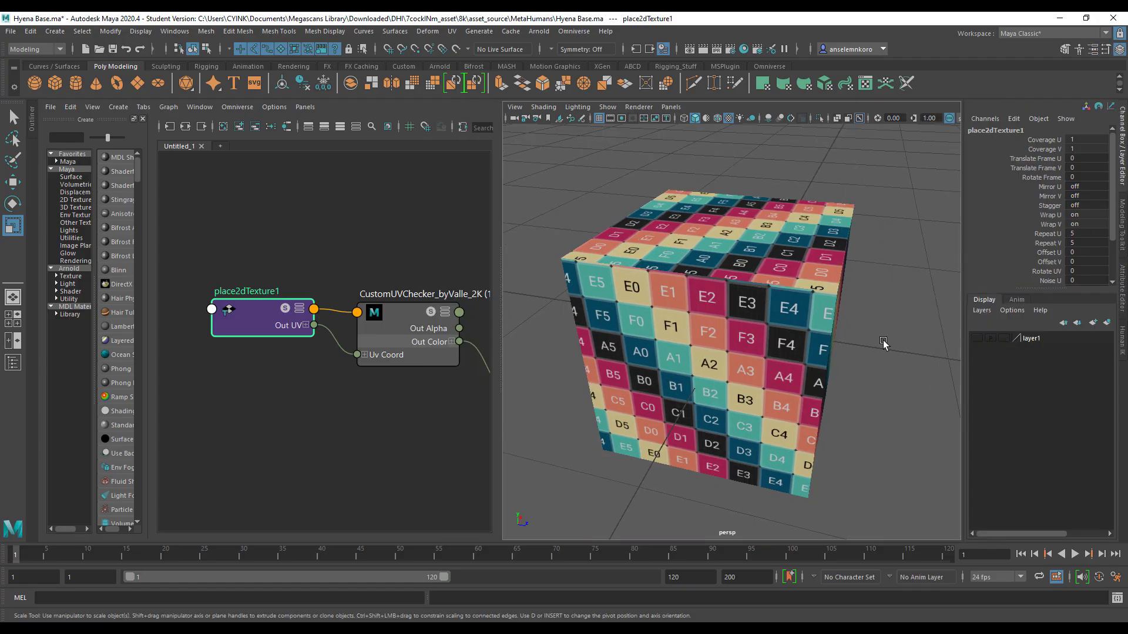
pyautogui.click(752, 286)
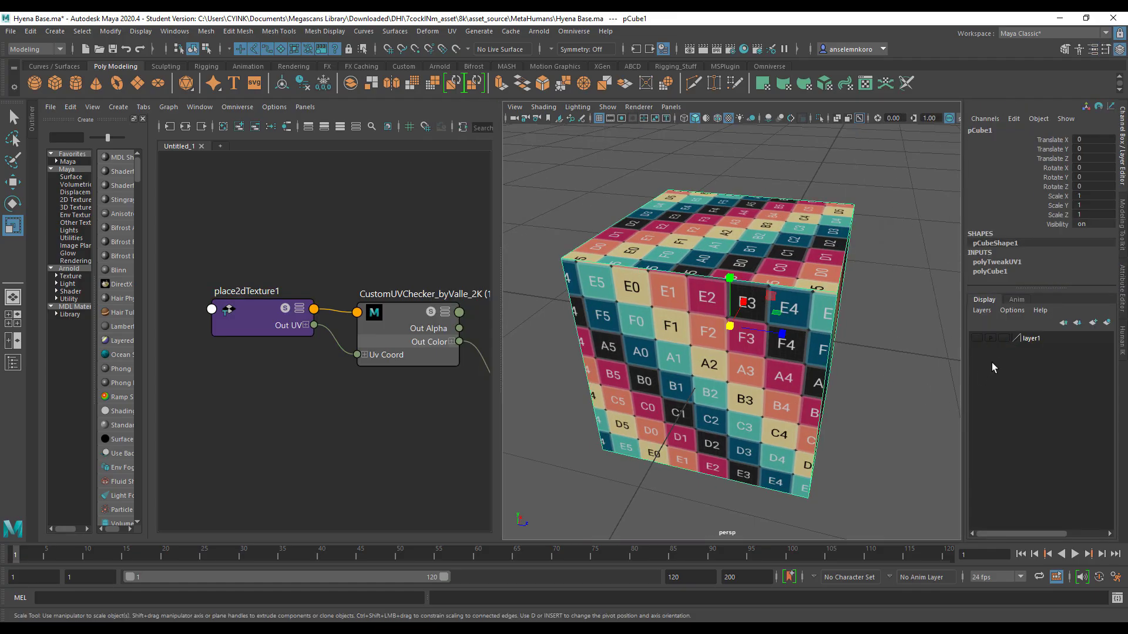
pyautogui.press('h')
pyautogui.click(977, 339)
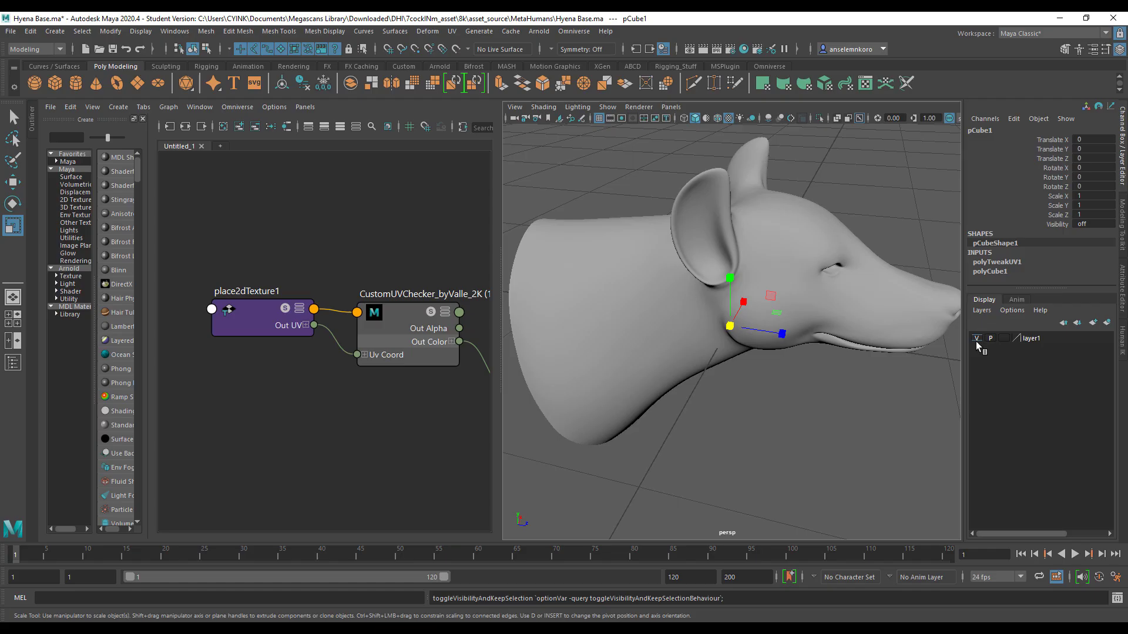
# Step: Select the hyena head and graph its material network in Hypershade
pyautogui.keyDown('alt'); pyautogui.moveTo(713, 359); pyautogui.dragTo(780, 373); pyautogui.keyUp('alt')
pyautogui.keyDown('alt'); pyautogui.moveTo(780, 372); pyautogui.dragTo(793, 299, button='right'); pyautogui.keyUp('alt')
pyautogui.click(803, 289)
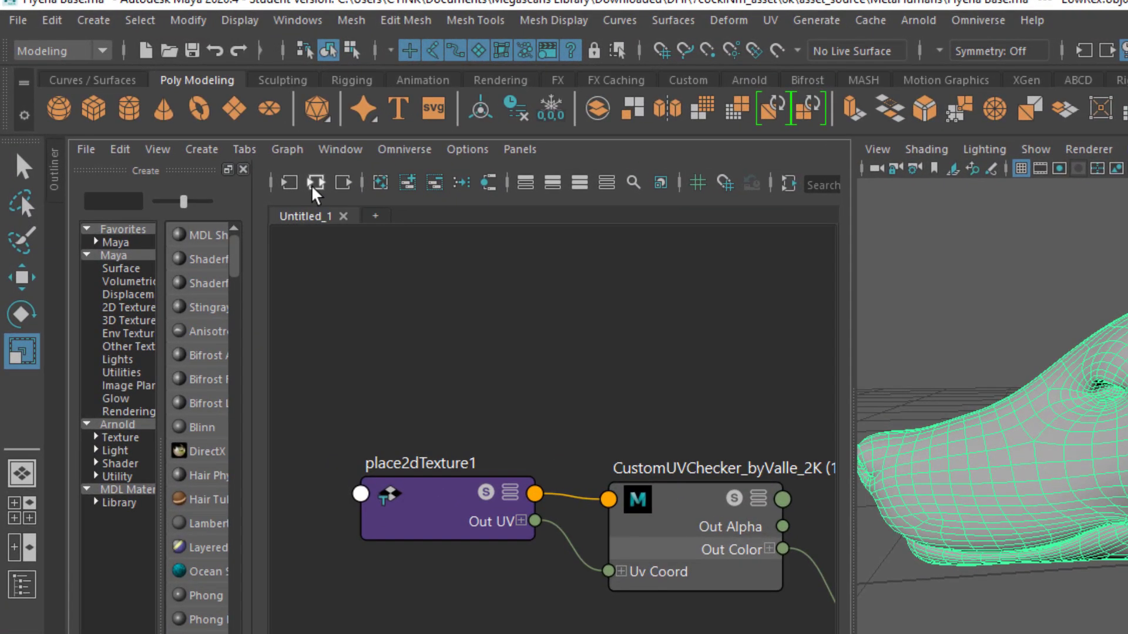
pyautogui.click(314, 184)
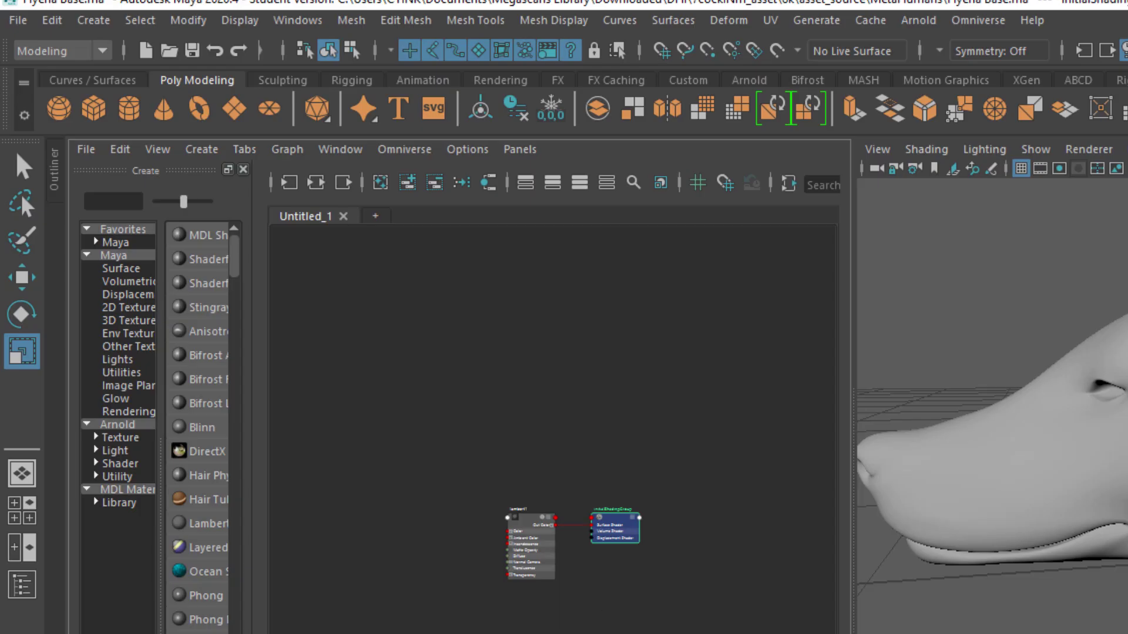
# Step: Import the custom checker PNG and wire its Out Color into lambert1's Color
pyautogui.moveTo(534, 615); pyautogui.dragTo(355, 543)
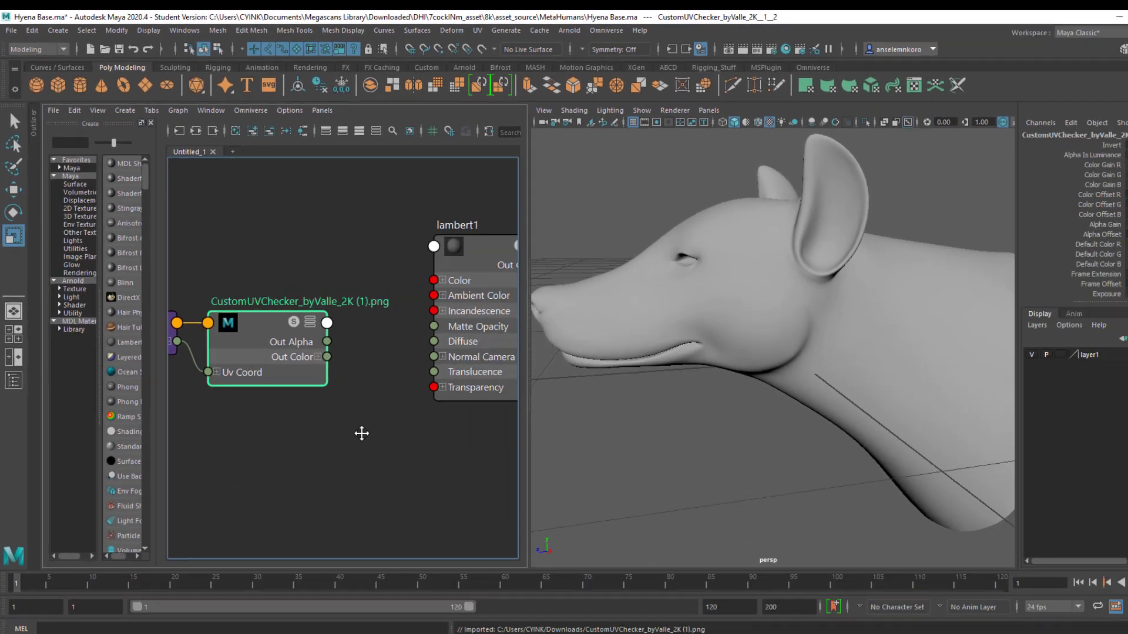
pyautogui.keyDown('alt'); pyautogui.moveTo(308, 374); pyautogui.dragTo(215, 431, button='middle'); pyautogui.keyUp('alt')
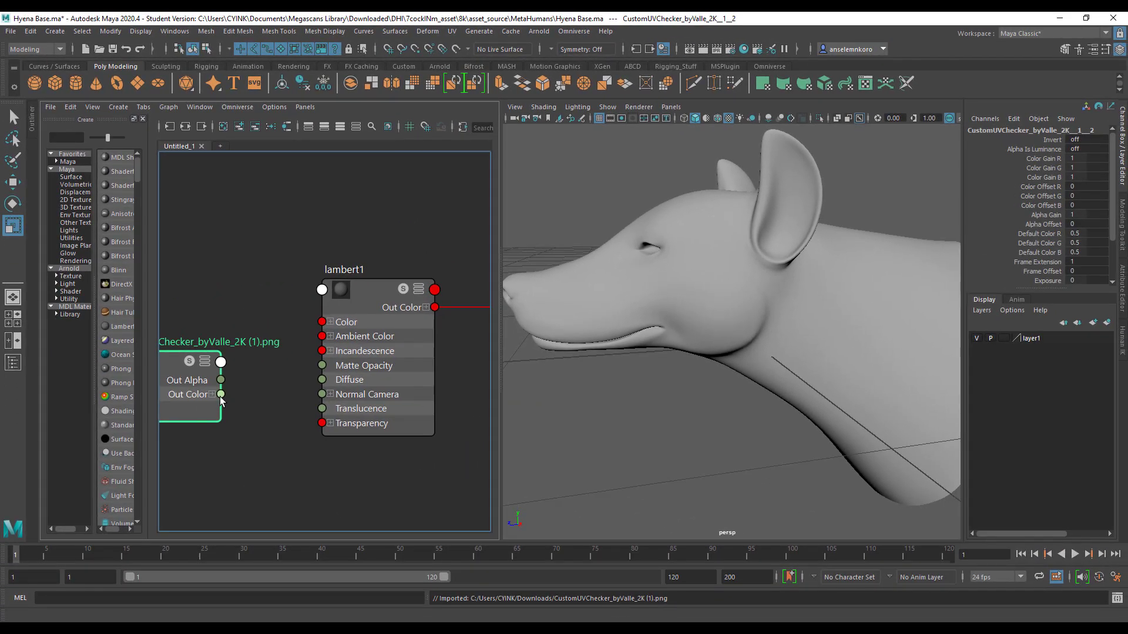
pyautogui.moveTo(221, 394); pyautogui.dragTo(322, 322)
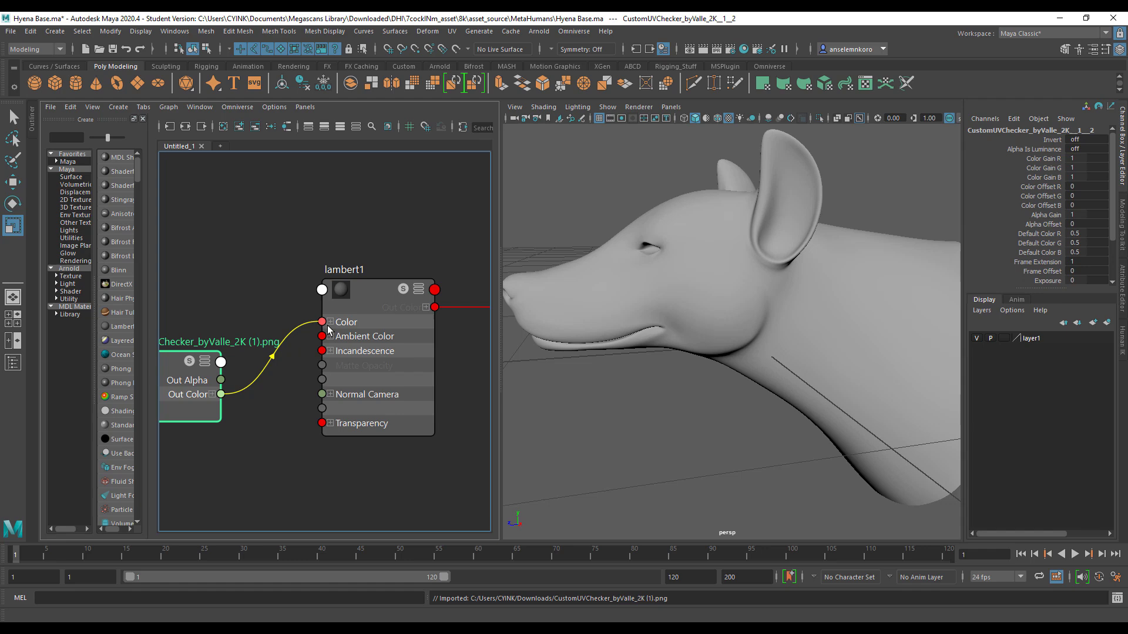
pyautogui.press('f')
pyautogui.keyDown('alt'); pyautogui.moveTo(838, 394); pyautogui.dragTo(761, 392); pyautogui.keyUp('alt')
# Step: Set place2dTexture2's Repeat UV to 5 and 5
pyautogui.keyDown('alt'); pyautogui.moveTo(222, 483); pyautogui.dragTo(319, 448, button='middle'); pyautogui.keyUp('alt')
pyautogui.scroll(-1, 260, 377)
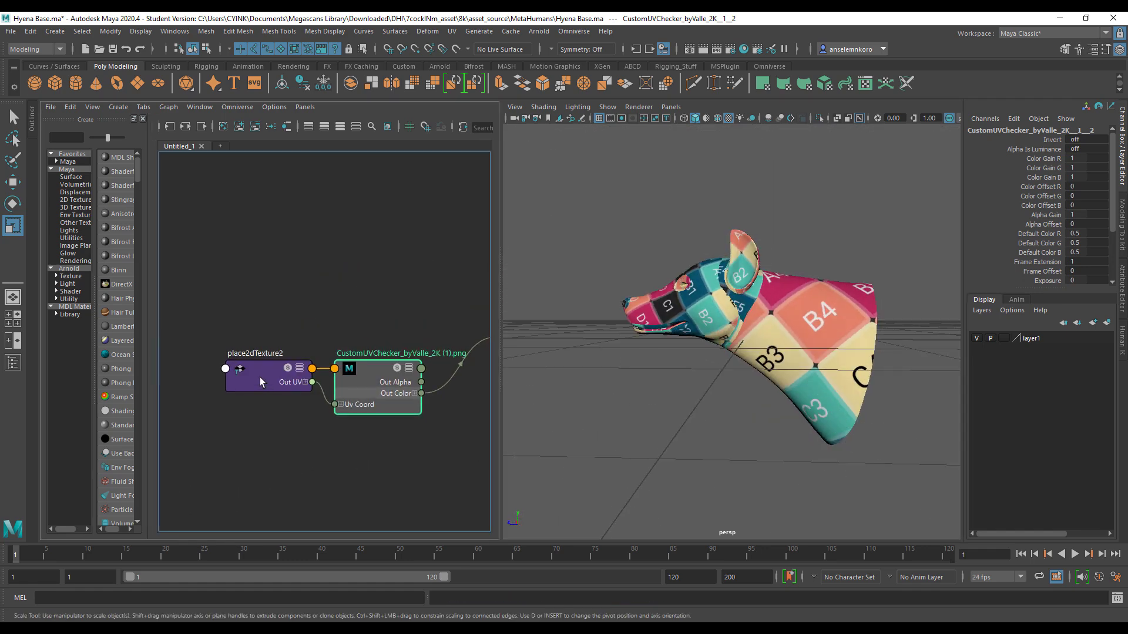
pyautogui.click(295, 391)
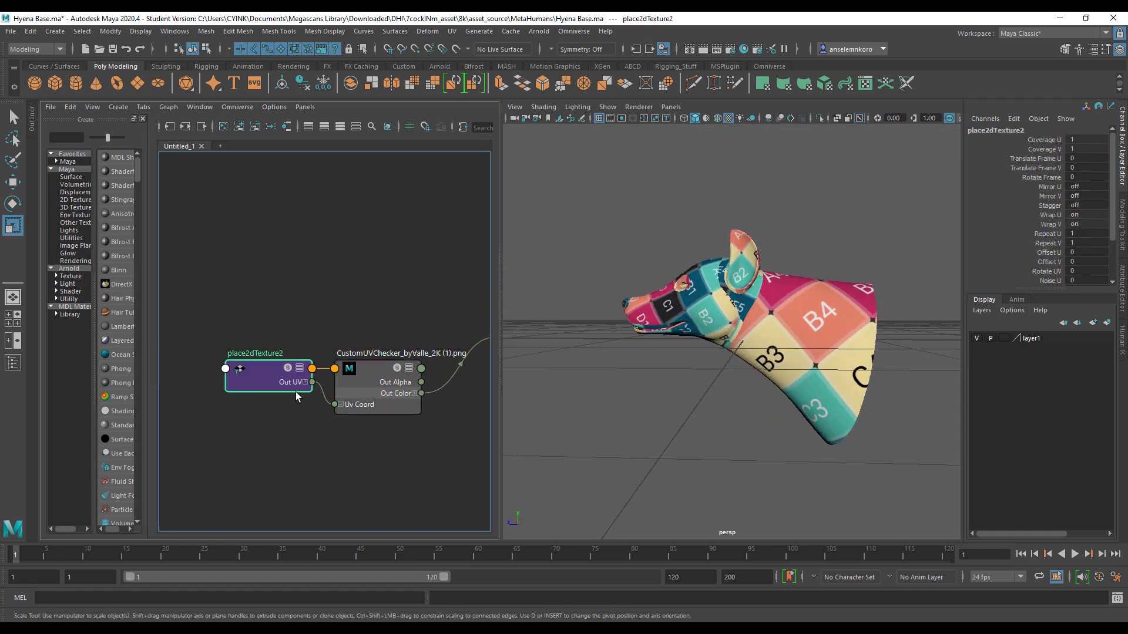
pyautogui.click(1124, 281)
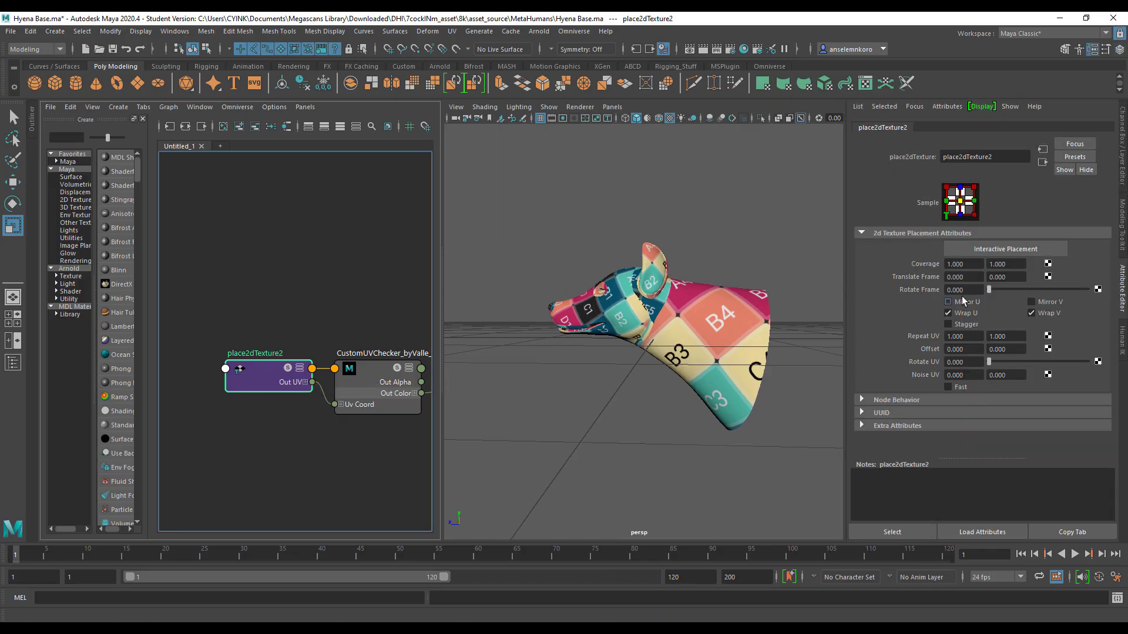
pyautogui.moveTo(975, 336); pyautogui.dragTo(897, 338)
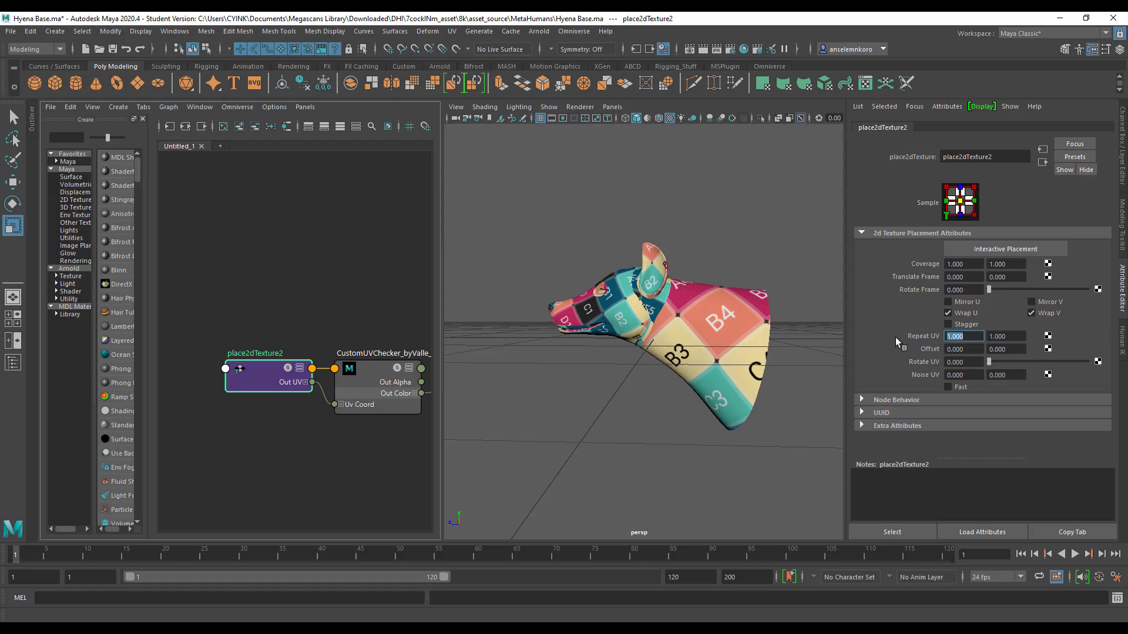
pyautogui.write('5')
pyautogui.press('Tab')
pyautogui.write('5')
pyautogui.press('Return')
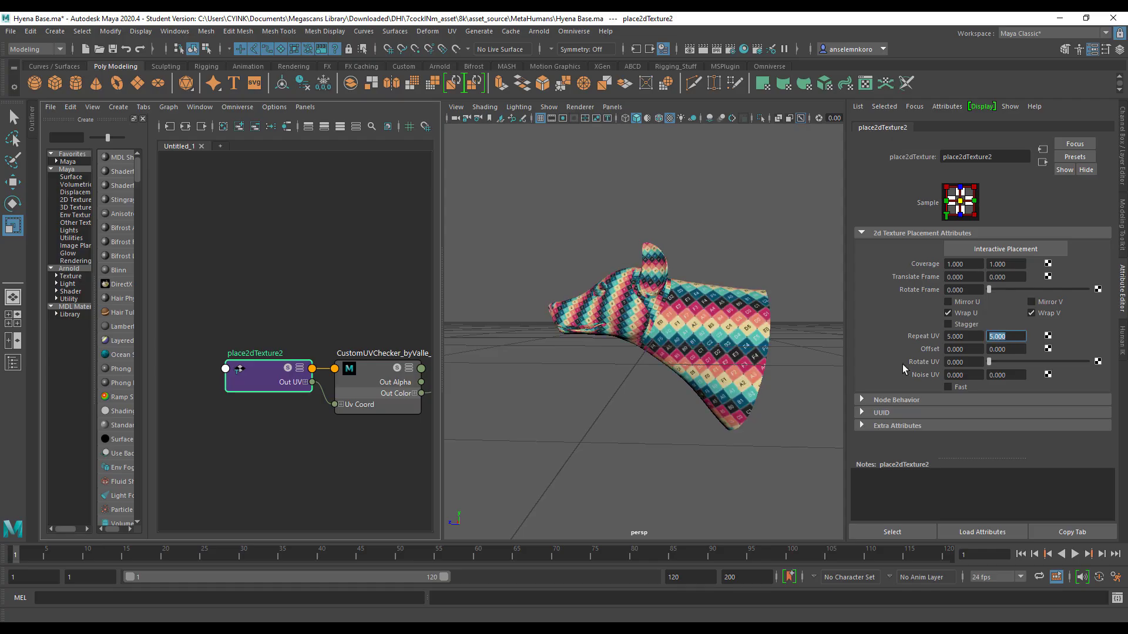
# Step: Orbit around the head to inspect the 5x5 tiled checker and reselect the mesh
pyautogui.keyDown('alt'); pyautogui.moveTo(753, 362); pyautogui.dragTo(716, 365); pyautogui.keyUp('alt')
pyautogui.keyDown('alt'); pyautogui.moveTo(717, 366); pyautogui.dragTo(697, 368, button='right'); pyautogui.keyUp('alt')
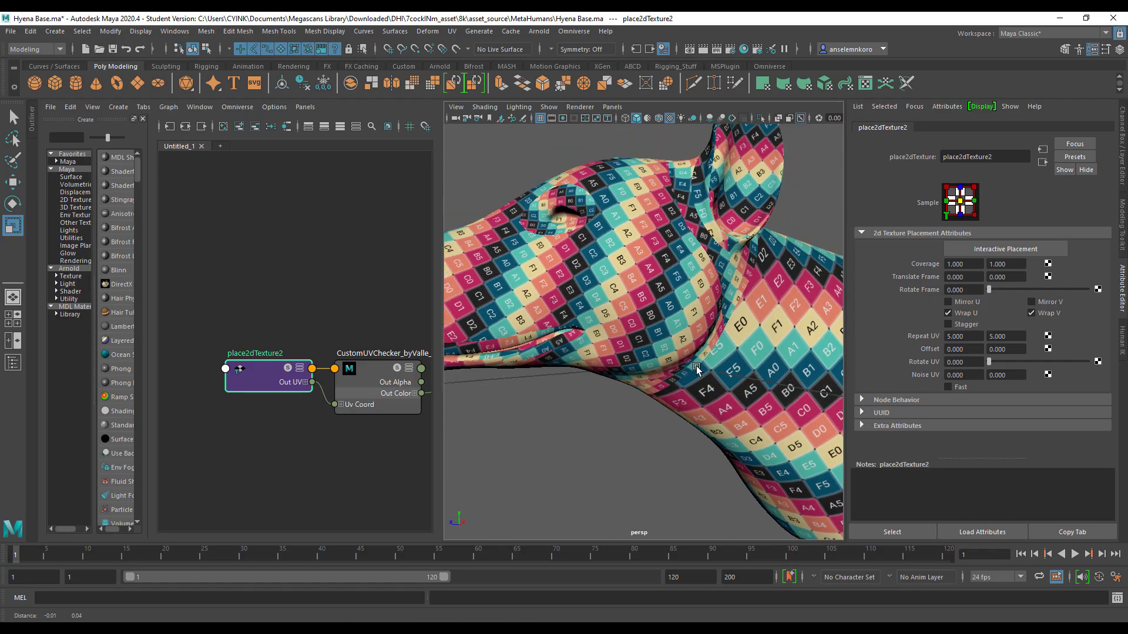
pyautogui.keyDown('alt'); pyautogui.moveTo(696, 368); pyautogui.dragTo(718, 411); pyautogui.keyUp('alt')
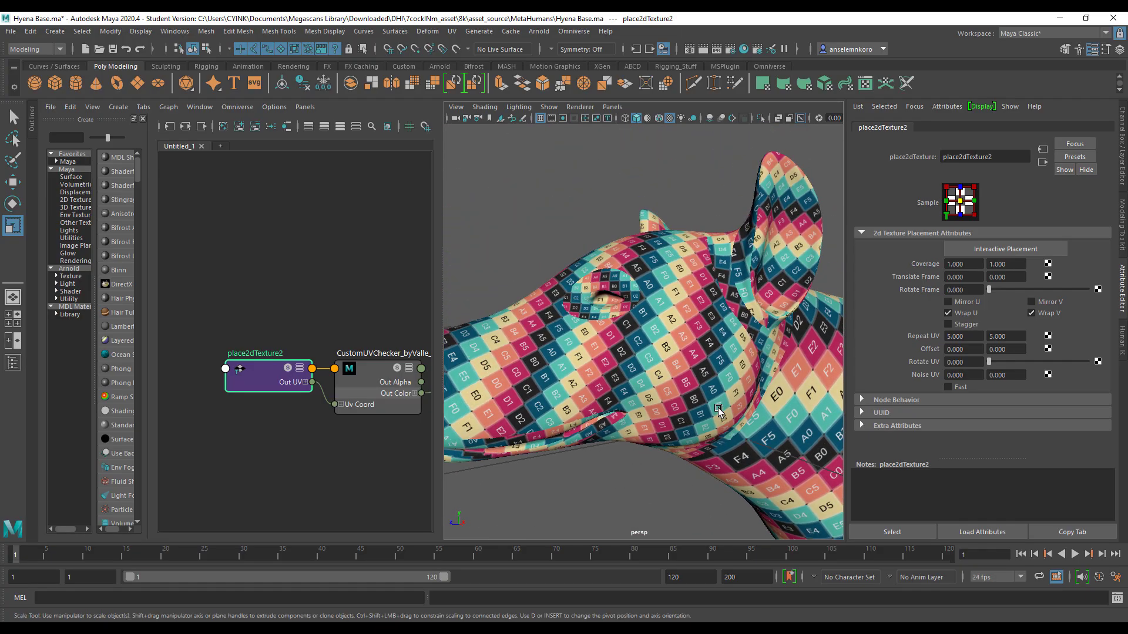
pyautogui.click(679, 371)
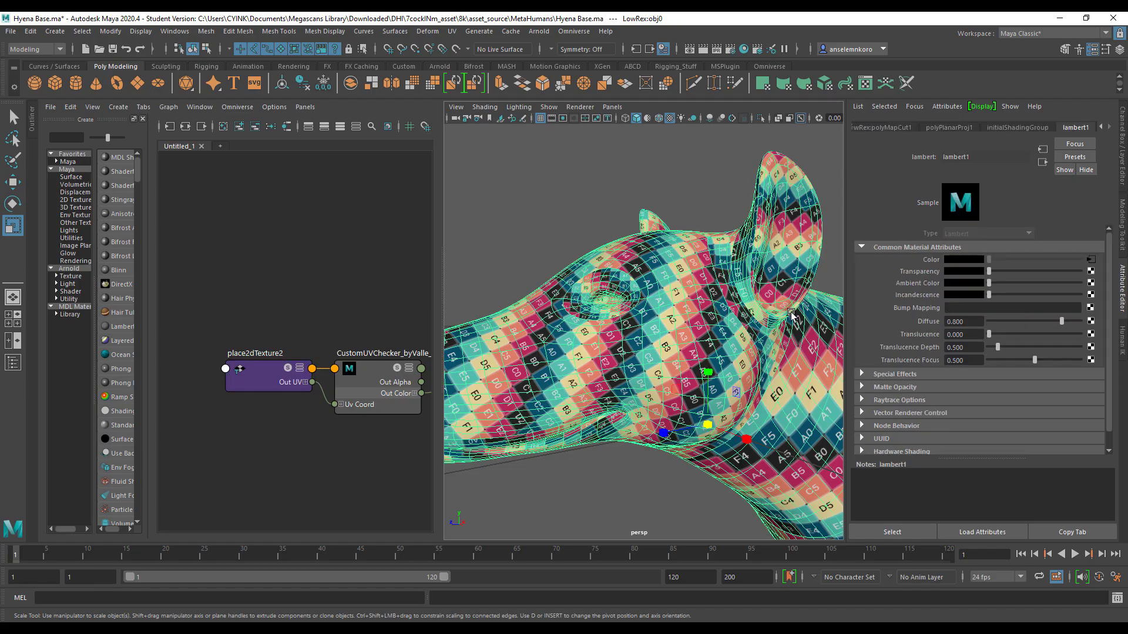
pyautogui.click(866, 84)
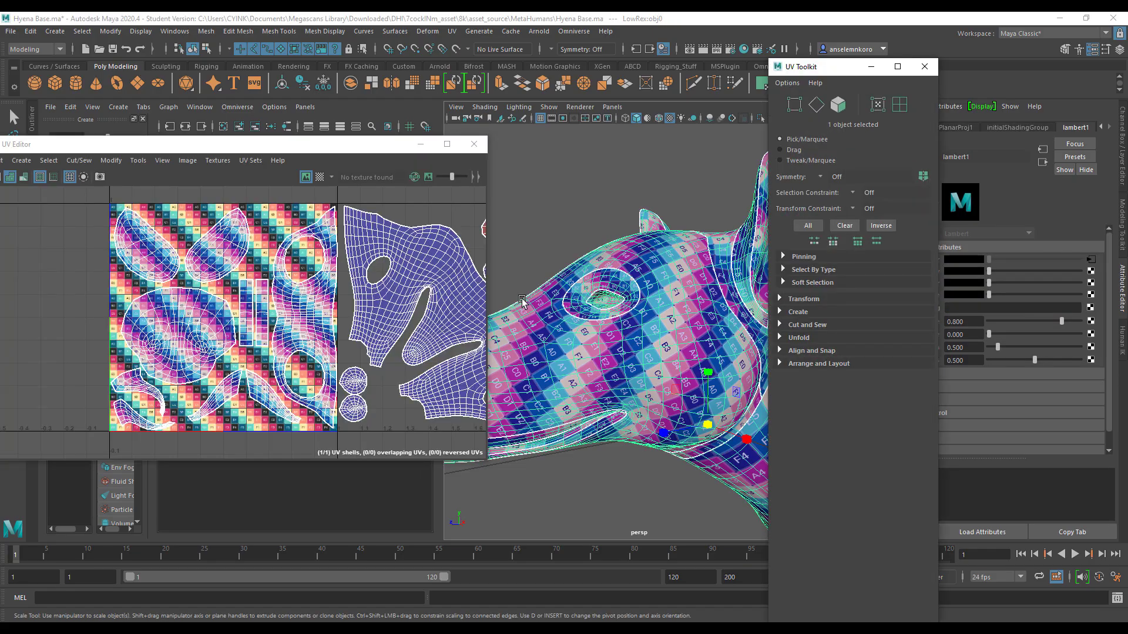
pyautogui.scroll(-4, 409, 305)
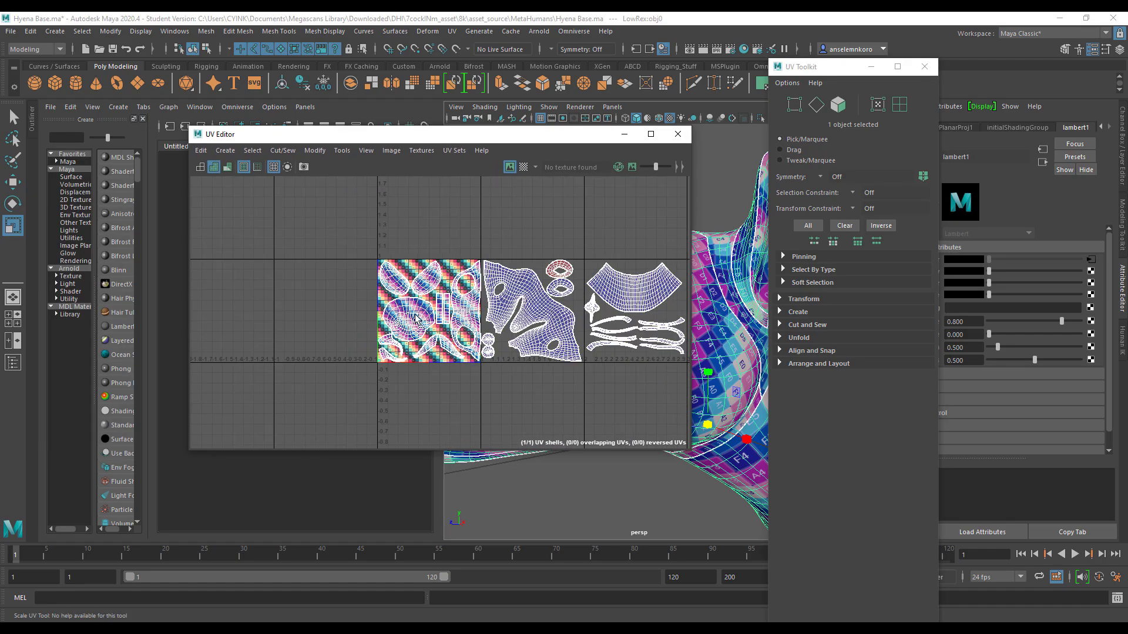
pyautogui.click(677, 134)
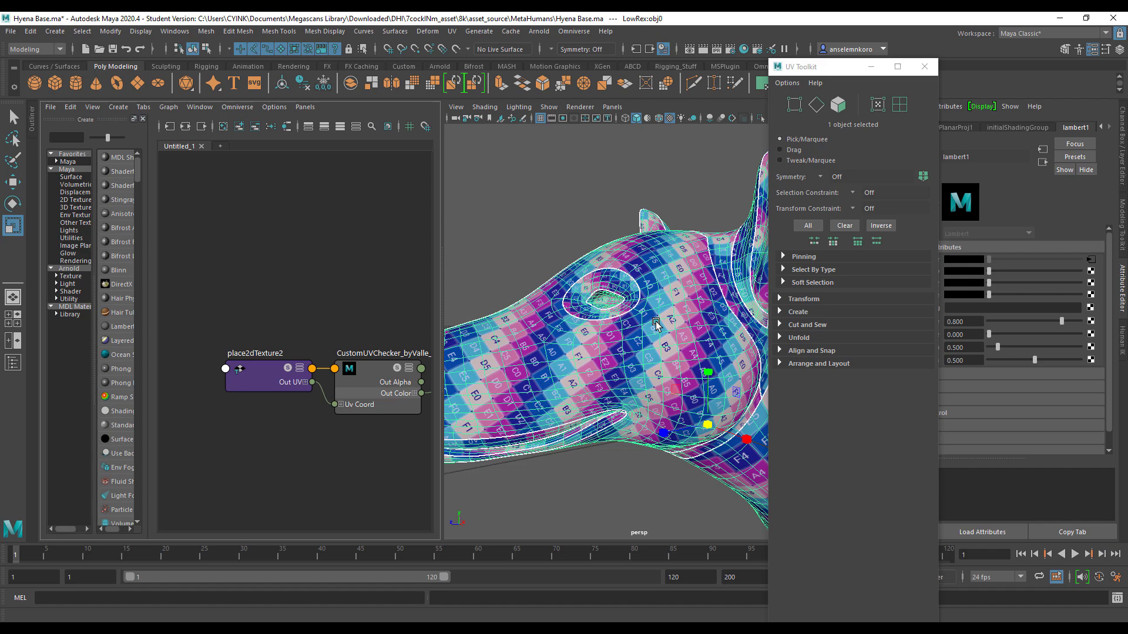
pyautogui.rightClick(580, 184)
pyautogui.keyDown('alt'); pyautogui.moveTo(588, 294); pyautogui.dragTo(646, 352); pyautogui.keyUp('alt')
pyautogui.scroll(-5, 598, 362)
pyautogui.scroll(5, 668, 368)
pyautogui.keyDown('alt'); pyautogui.moveTo(547, 399); pyautogui.dragTo(626, 369); pyautogui.keyUp('alt')
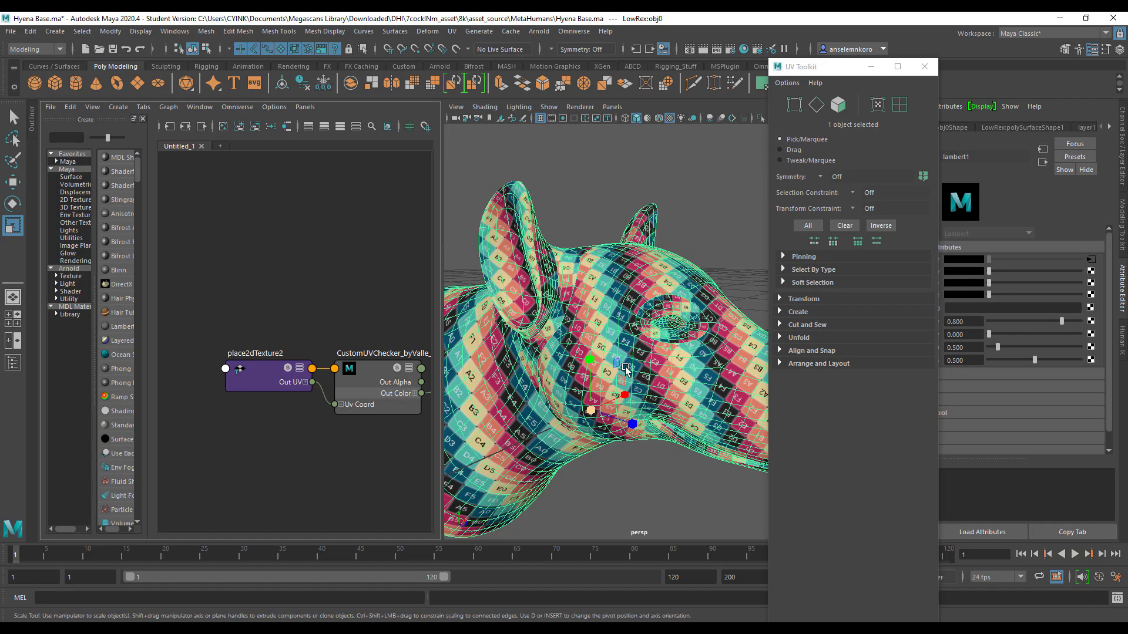
pyautogui.scroll(-5, 657, 397)
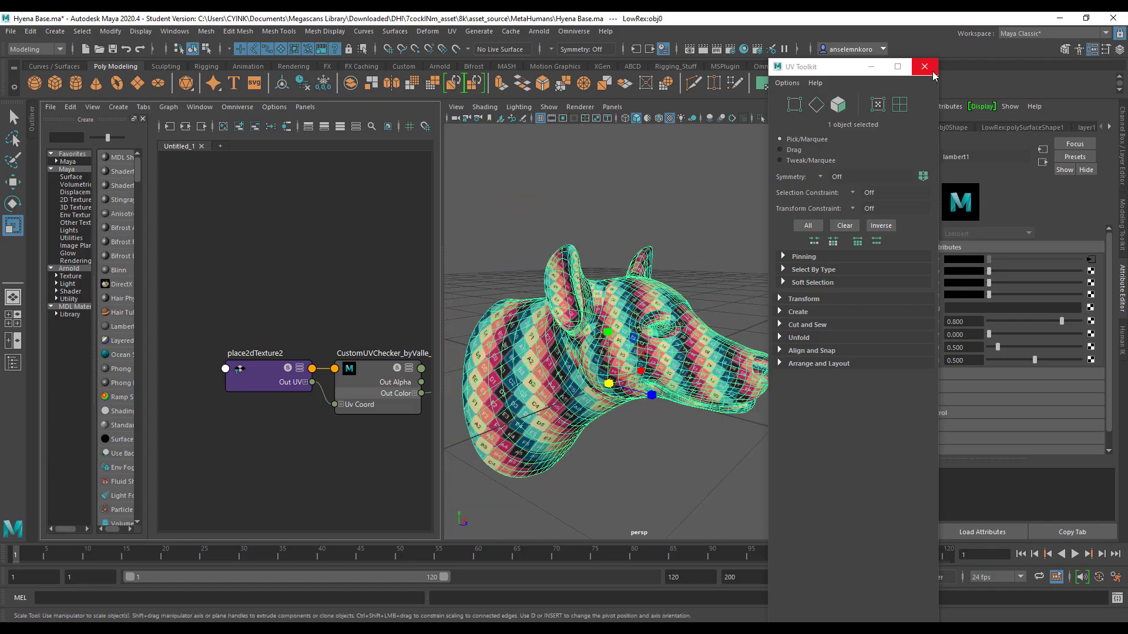
pyautogui.click(925, 66)
pyautogui.scroll(5, 736, 310)
pyautogui.scroll(-5, 736, 309)
pyautogui.keyDown('alt'); pyautogui.moveTo(736, 309); pyautogui.dragTo(629, 194); pyautogui.keyUp('alt')
pyautogui.click(629, 194)
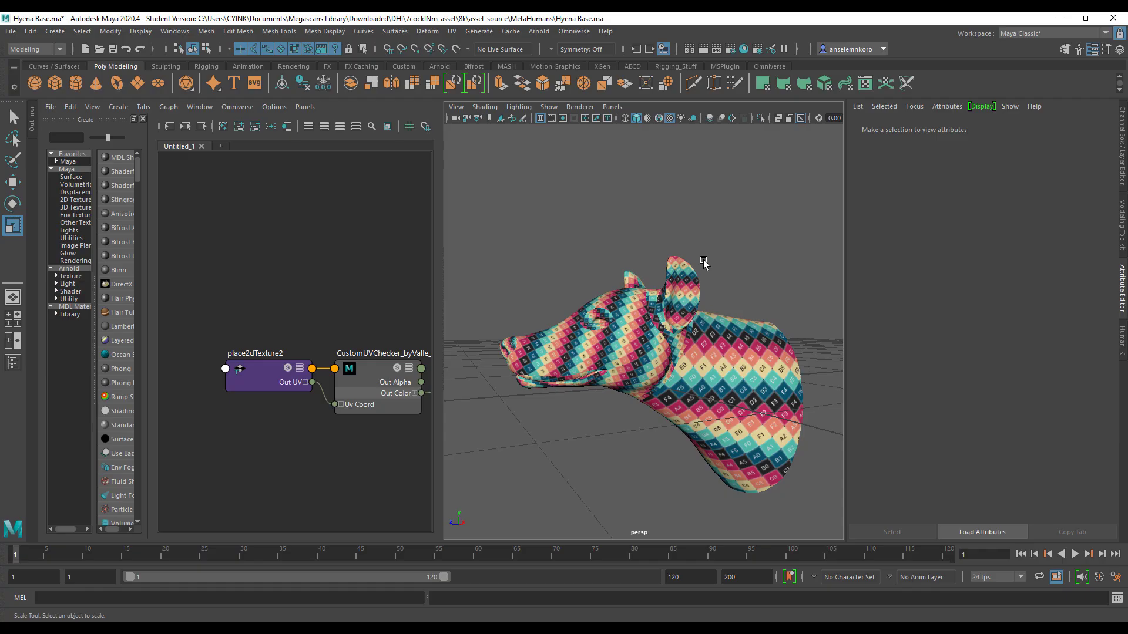
pyautogui.scroll(3, 699, 299)
pyautogui.keyDown('alt'); pyautogui.moveTo(699, 299); pyautogui.dragTo(723, 326); pyautogui.keyUp('alt')
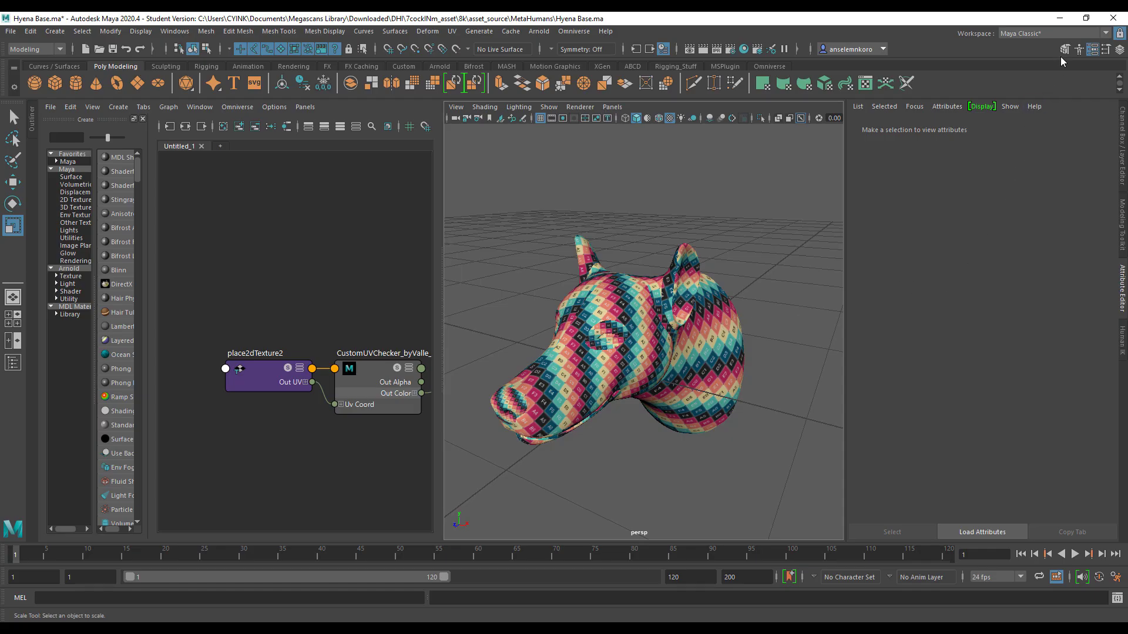
# Step: Minimize Maya and scroll through the UV Checker Map Maker page's 6×6 lettered grid
pyautogui.click(1061, 20)
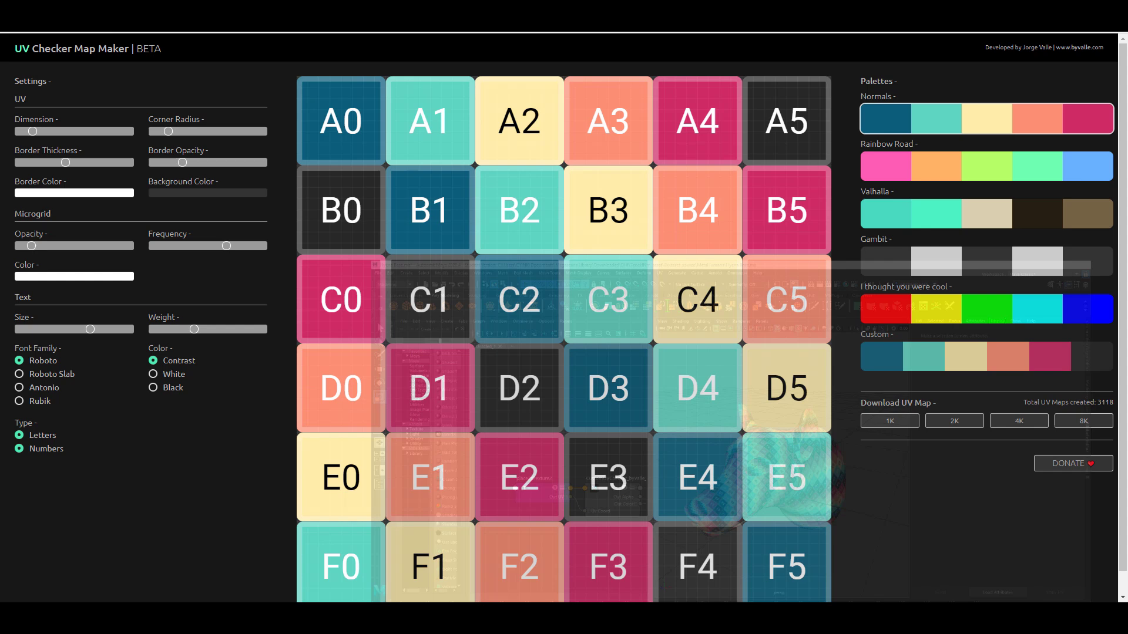
pyautogui.scroll(-1, 623, 283)
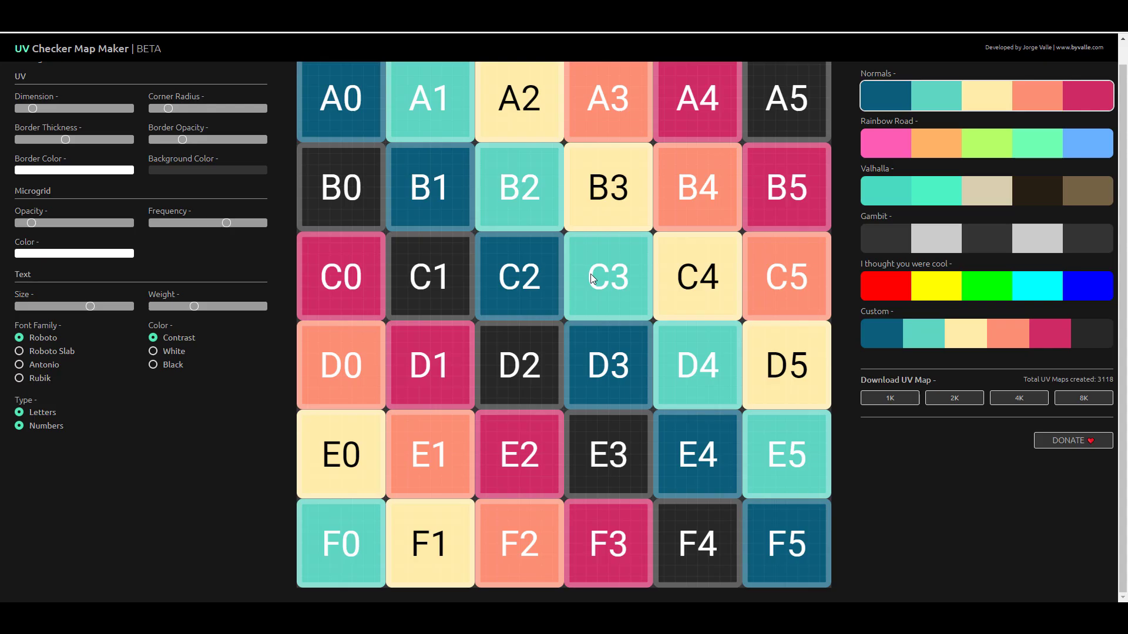
pyautogui.scroll(1, 589, 312)
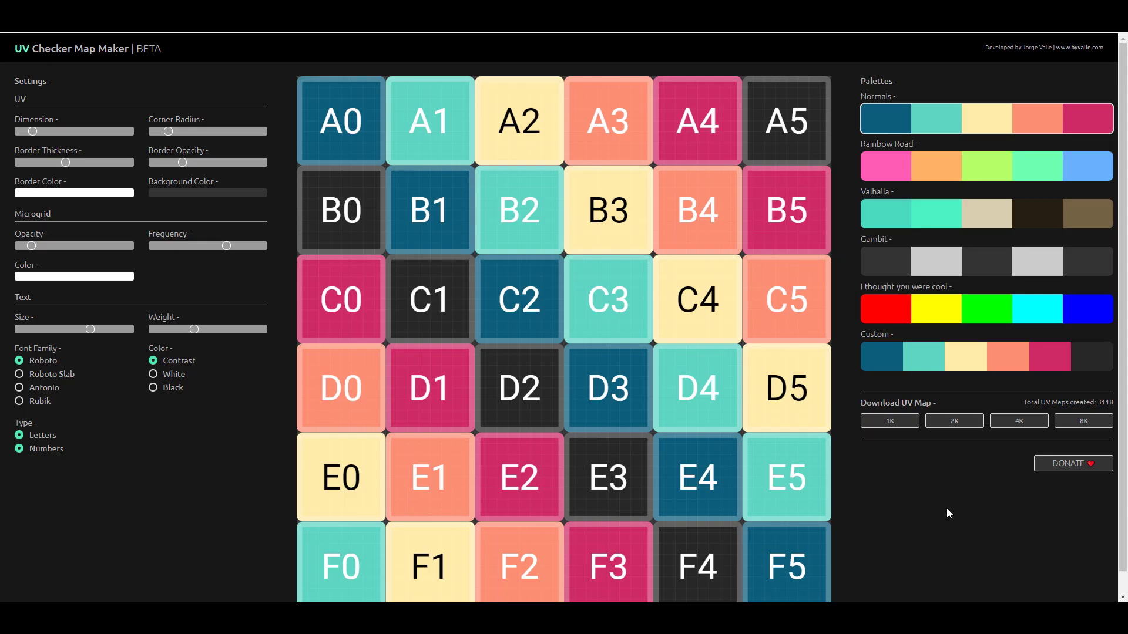
# Step: Shrink label text, thicken borders, set 8x8 dimension, round corners and make labels bold
pyautogui.moveTo(90, 329); pyautogui.dragTo(80, 329)
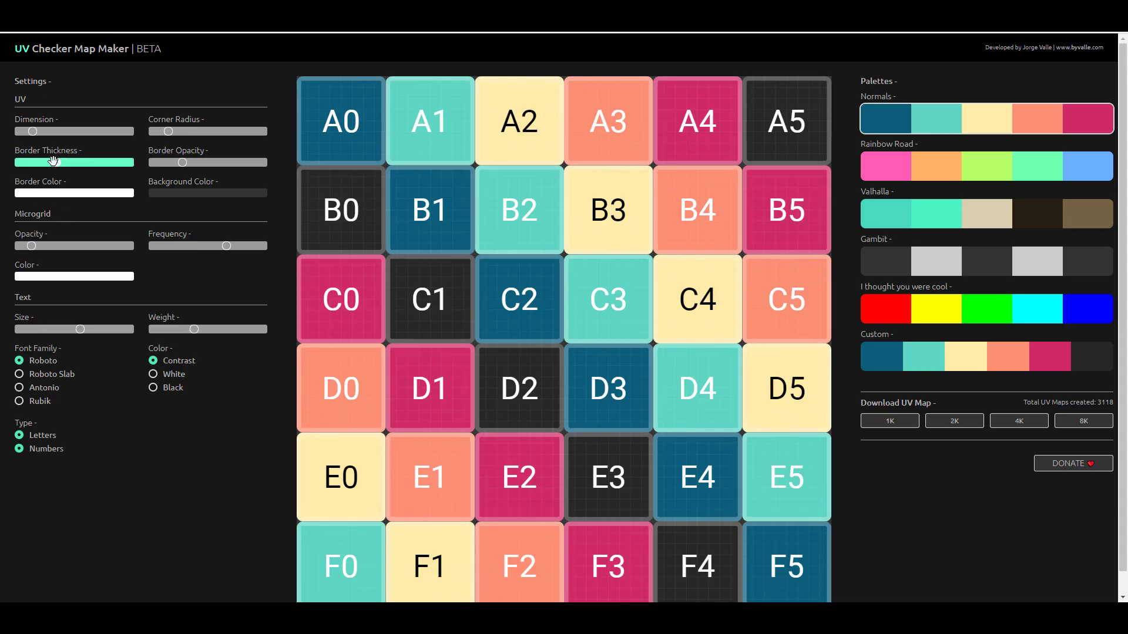
pyautogui.moveTo(65, 163); pyautogui.dragTo(47, 132)
pyautogui.moveTo(168, 131); pyautogui.dragTo(177, 163)
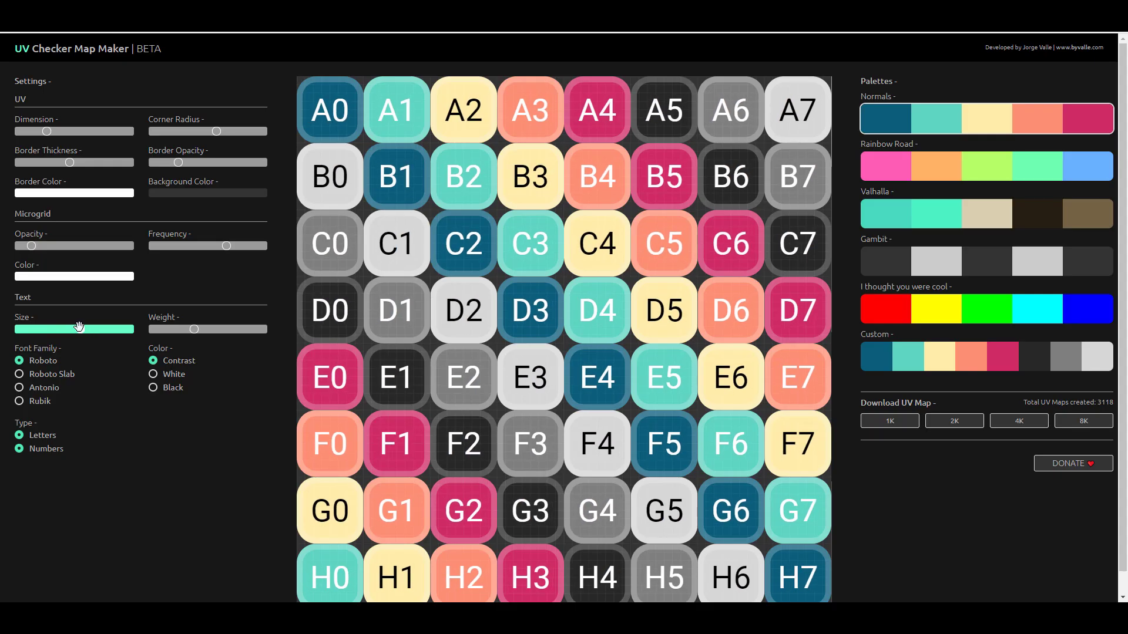
pyautogui.moveTo(181, 328); pyautogui.dragTo(221, 328)
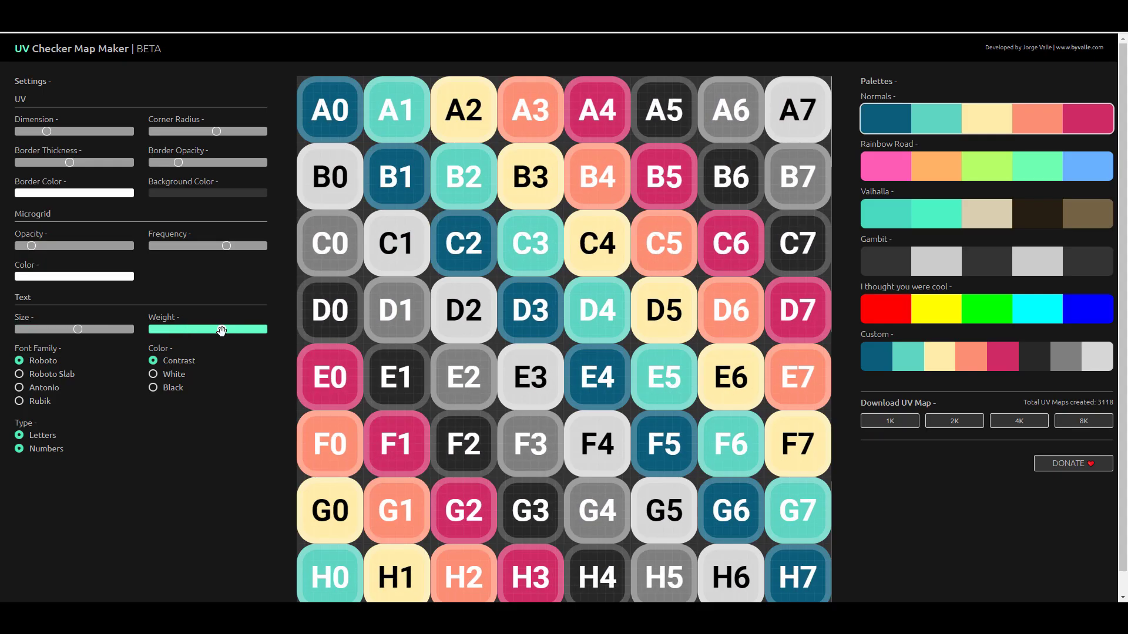